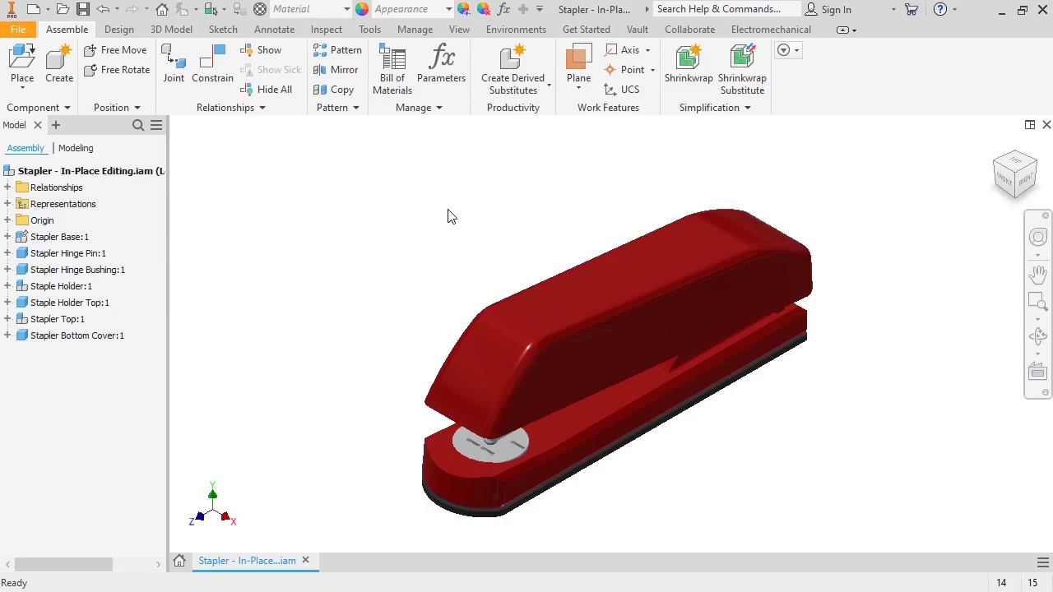
Hide all browser components except Staple Holder:1 and Staple Holder Top:1.
click(81, 238)
shift+click(75, 339)
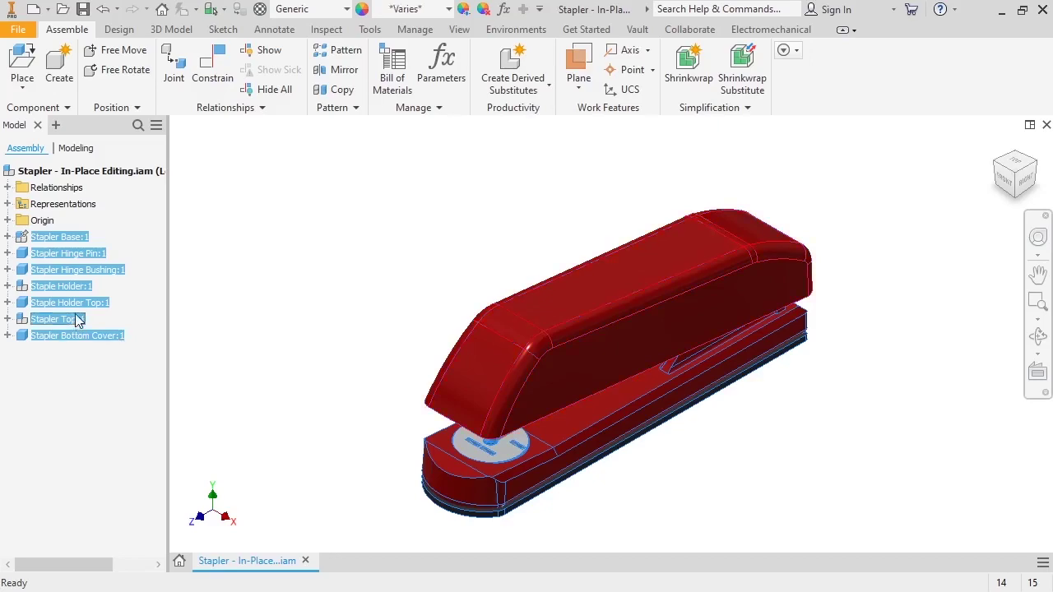
ctrl+click(82, 303)
ctrl+click(80, 288)
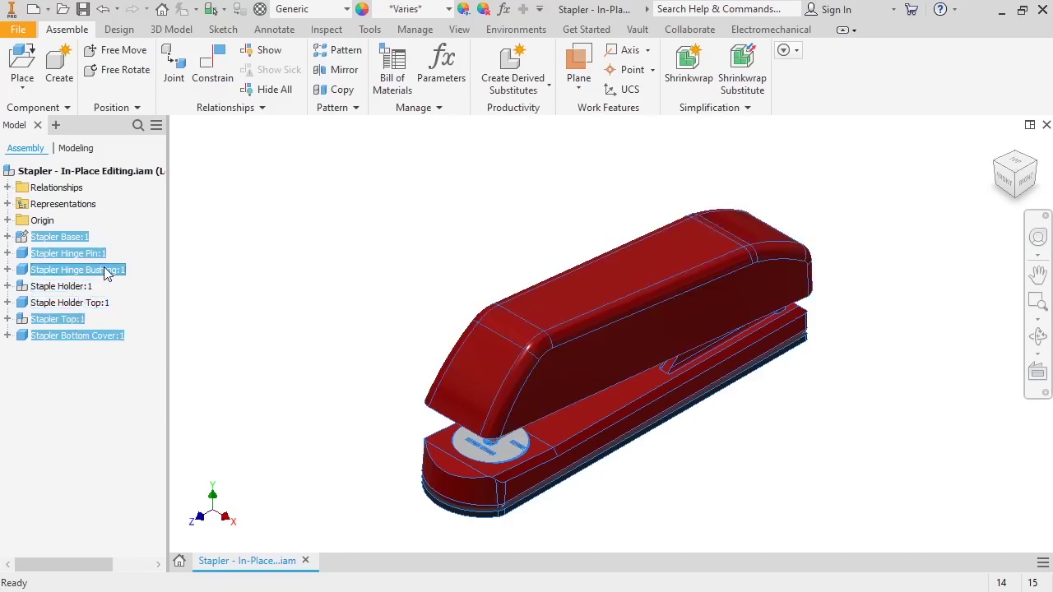
right_click(107, 273)
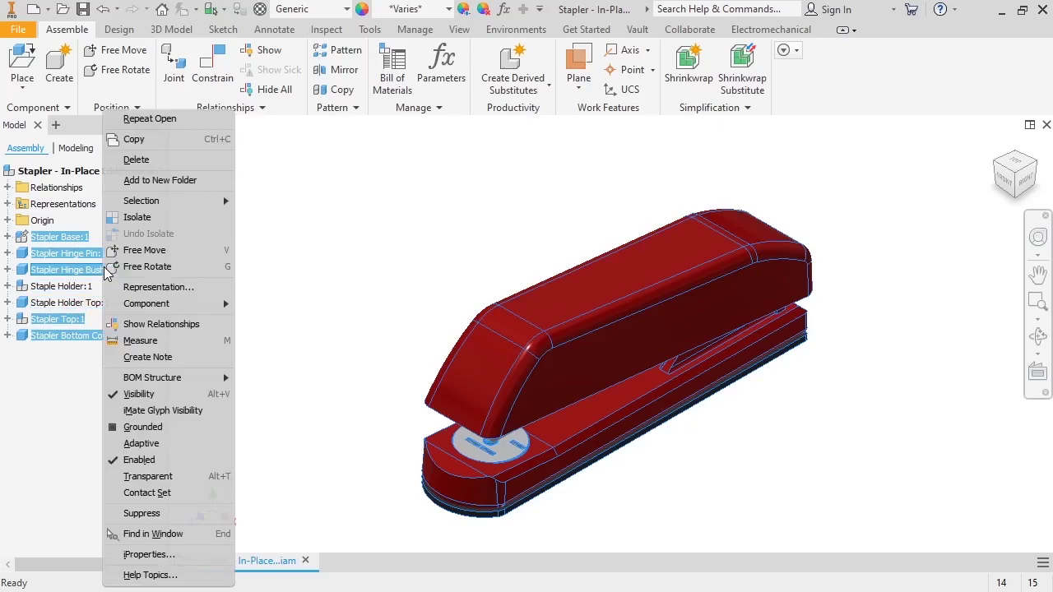
click(165, 394)
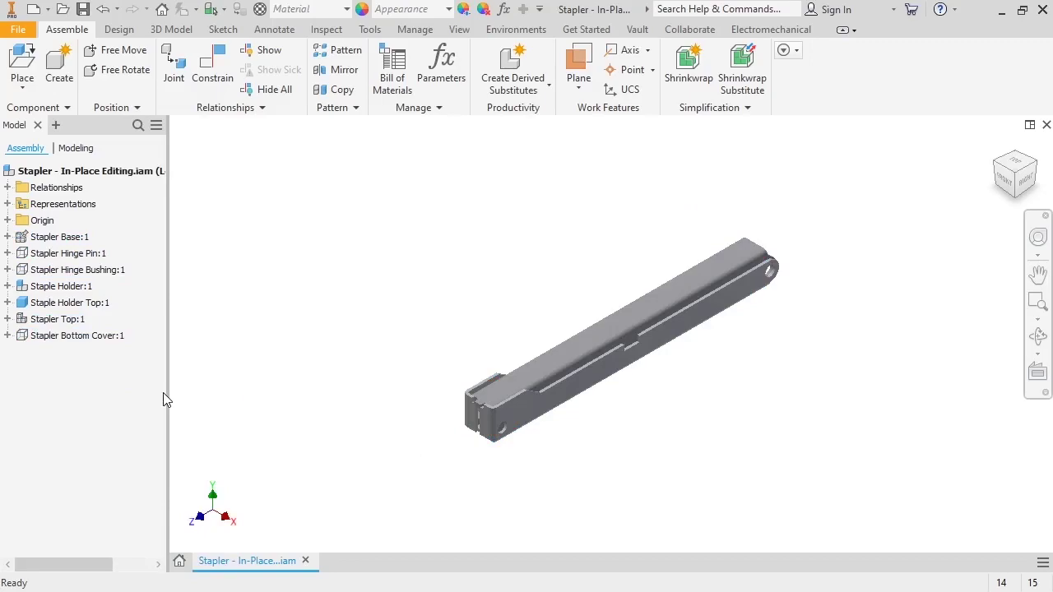
Create an in-place component named 'Staple Positioner' from the Standard.ipt template, checking its save location.
click(65, 92)
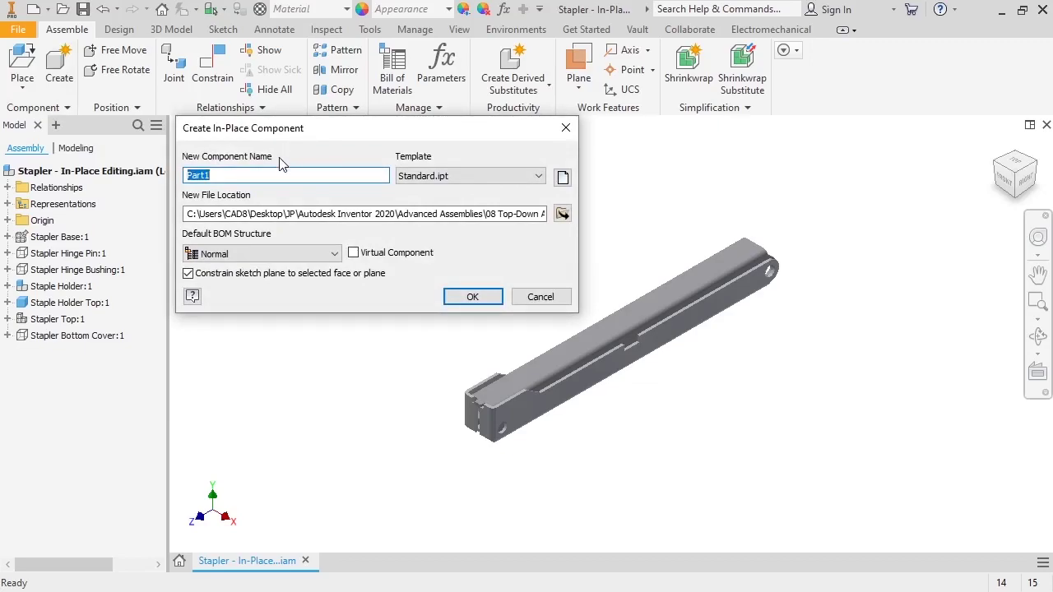
text(Staple Positioner)
click(539, 176)
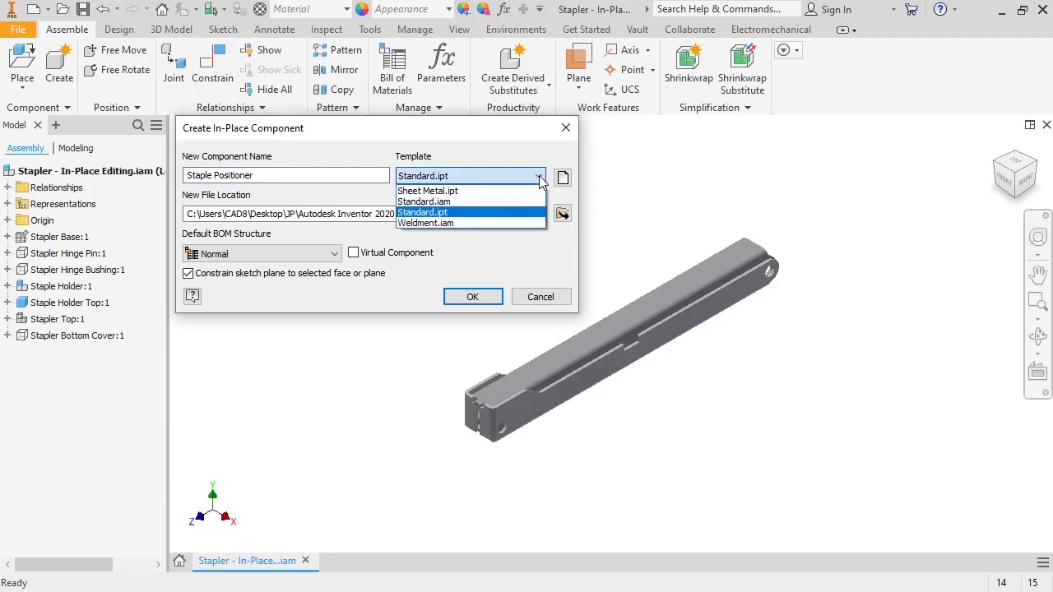
click(453, 216)
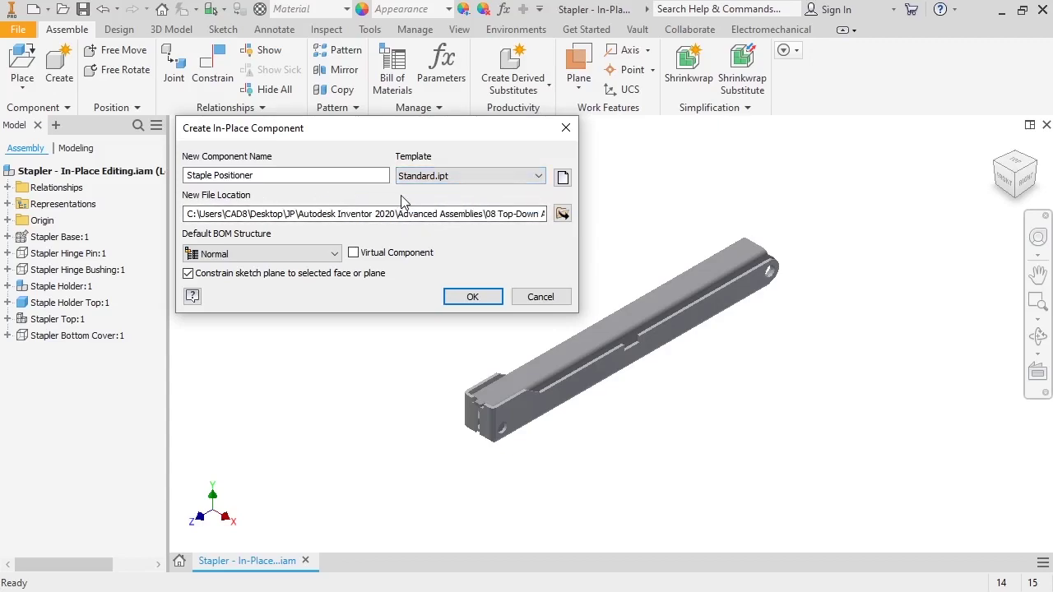
click(561, 214)
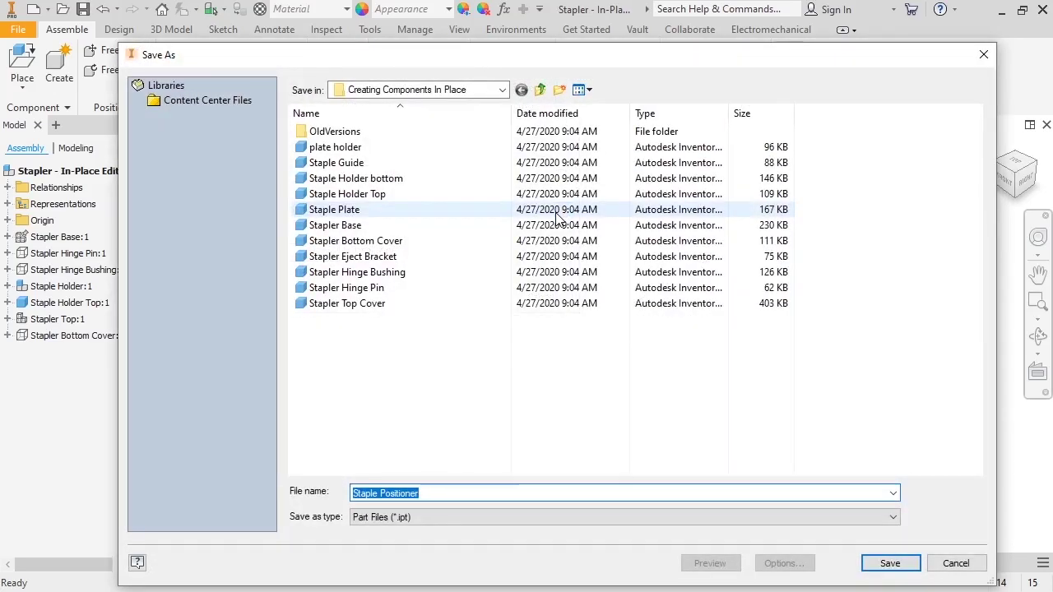
click(983, 55)
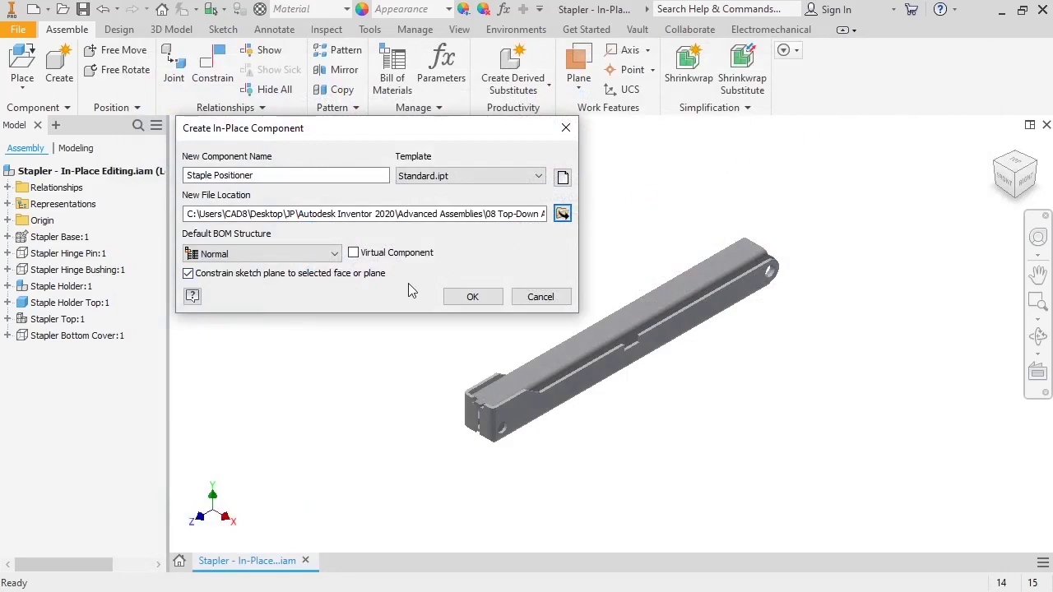
Confirm the Staple Positioner part and orient the view onto the holder's back end.
click(485, 298)
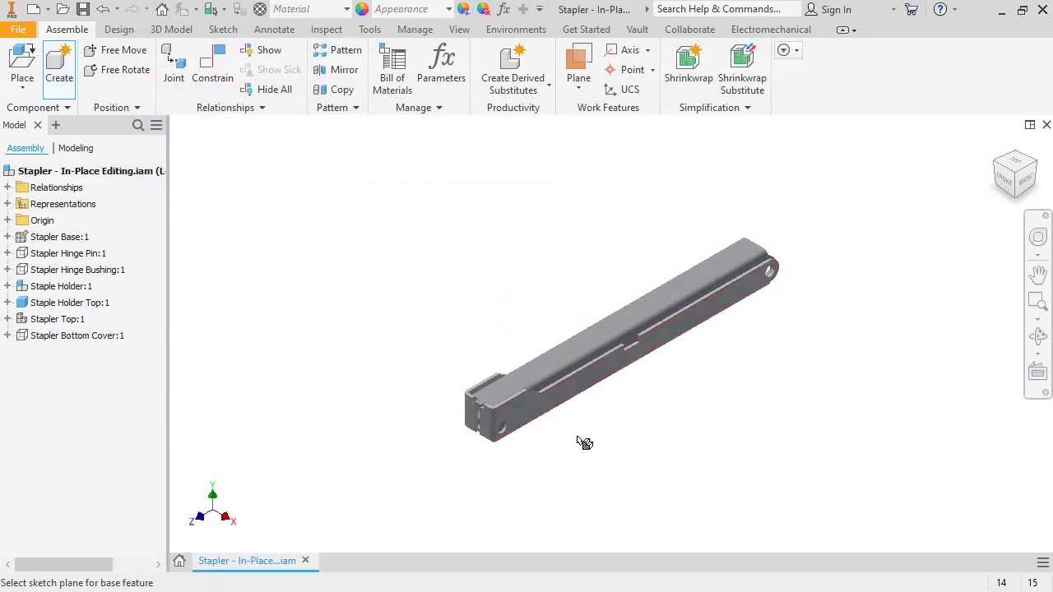
shift+middle_drag(588, 444, 589, 414)
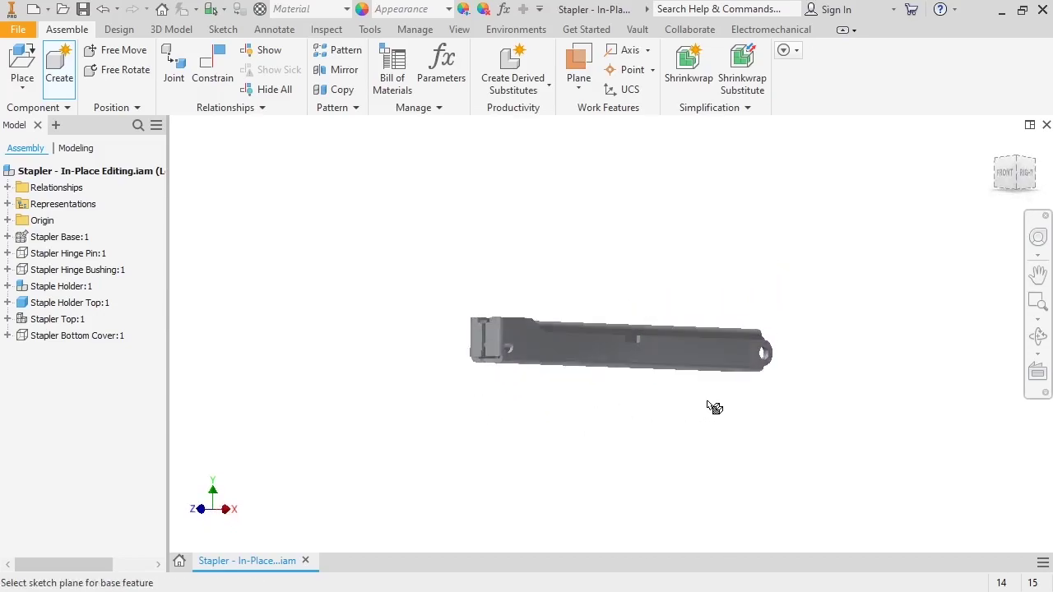
shift+middle_drag(712, 406, 508, 400)
click(1004, 181)
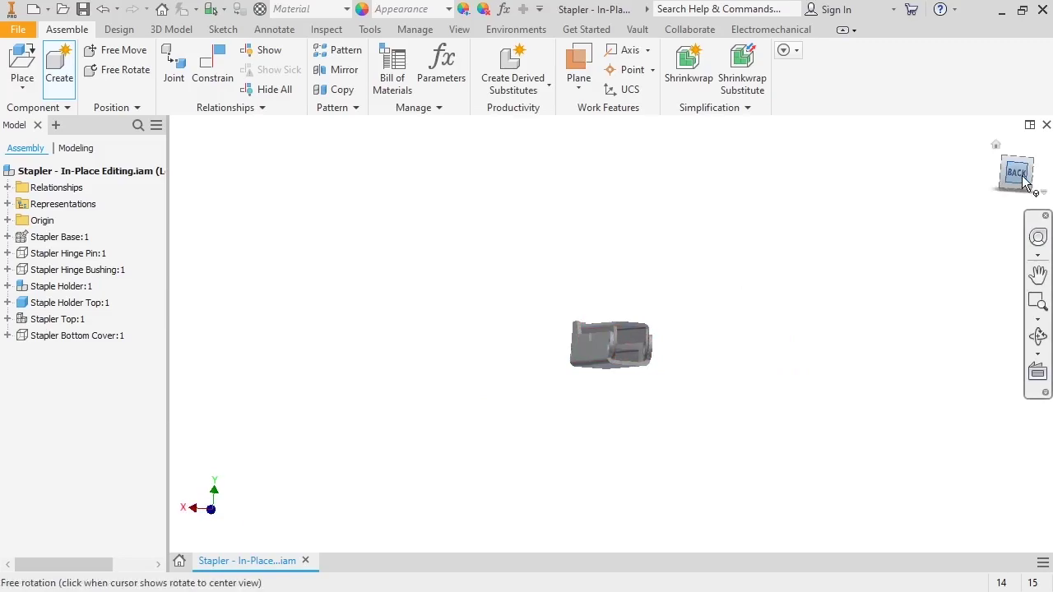
scroll(691, 375, down, 8)
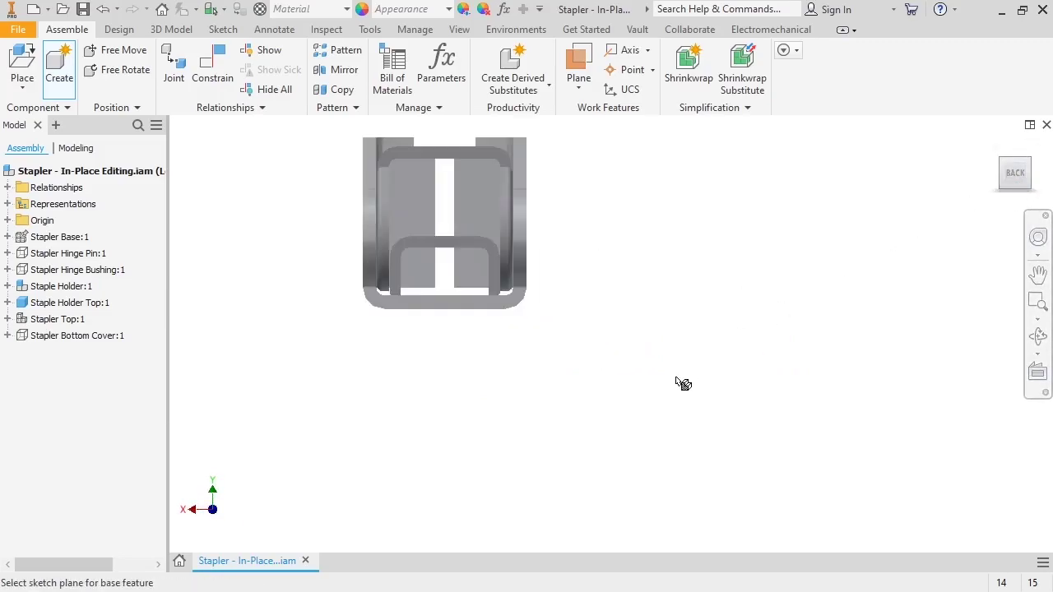
middle_drag(601, 355, 722, 515)
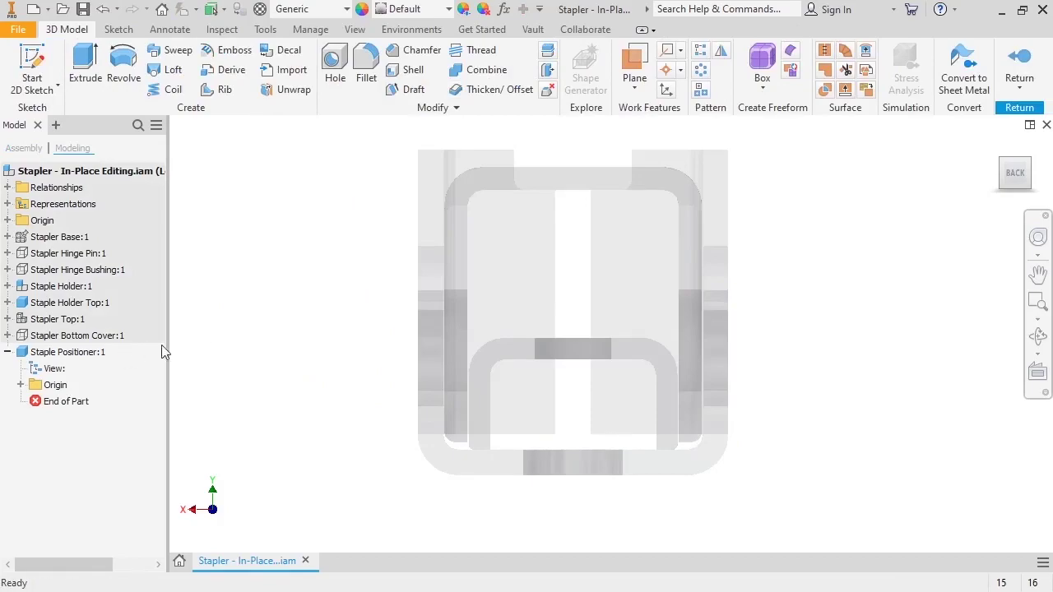
Return to the top-level assembly in the Home view and expand the positioner's Origin folder.
click(1008, 89)
click(997, 182)
click(997, 146)
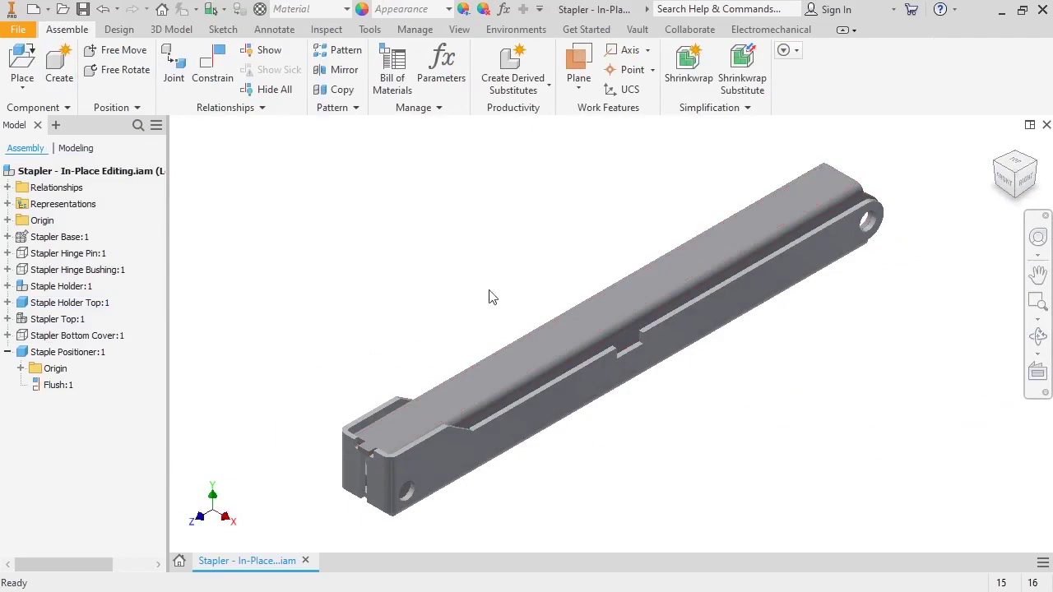
click(20, 368)
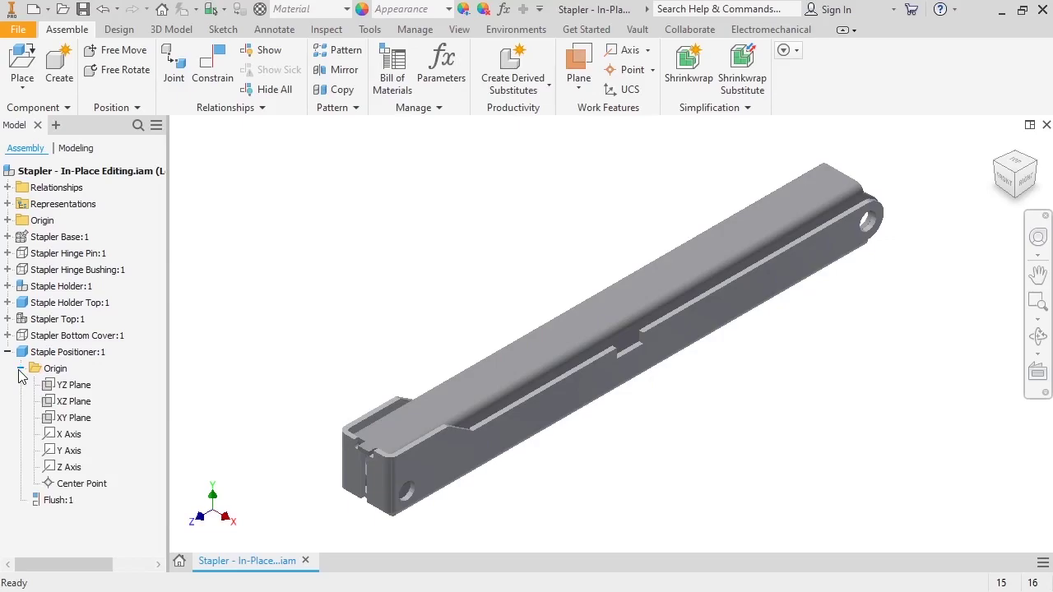
Show the positioner's YZ, XZ and XY planes and hide Staple Holder Top:1.
click(71, 385)
shift+click(74, 419)
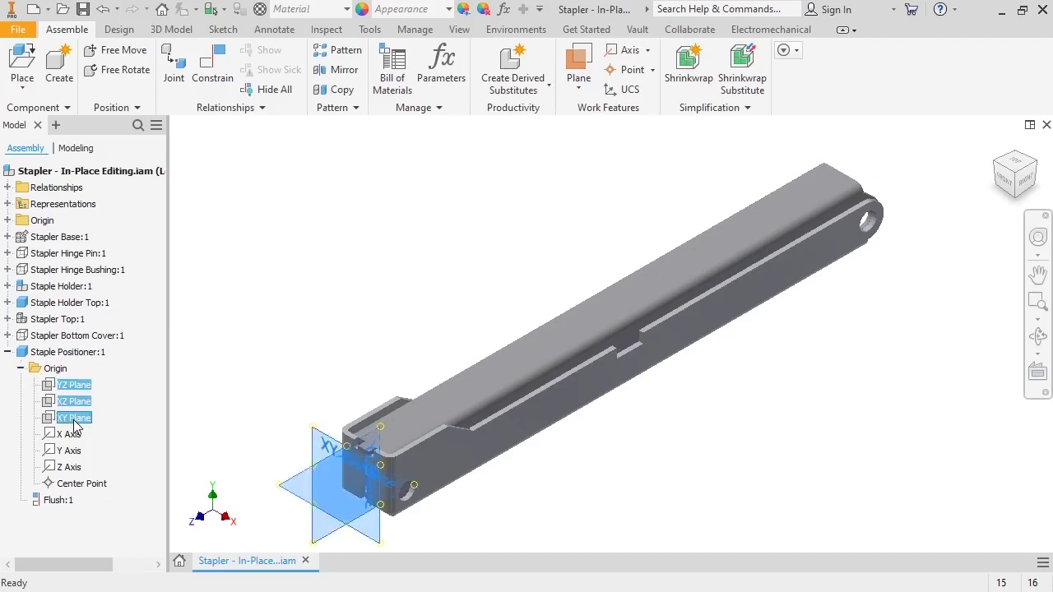
right_click(74, 424)
click(126, 518)
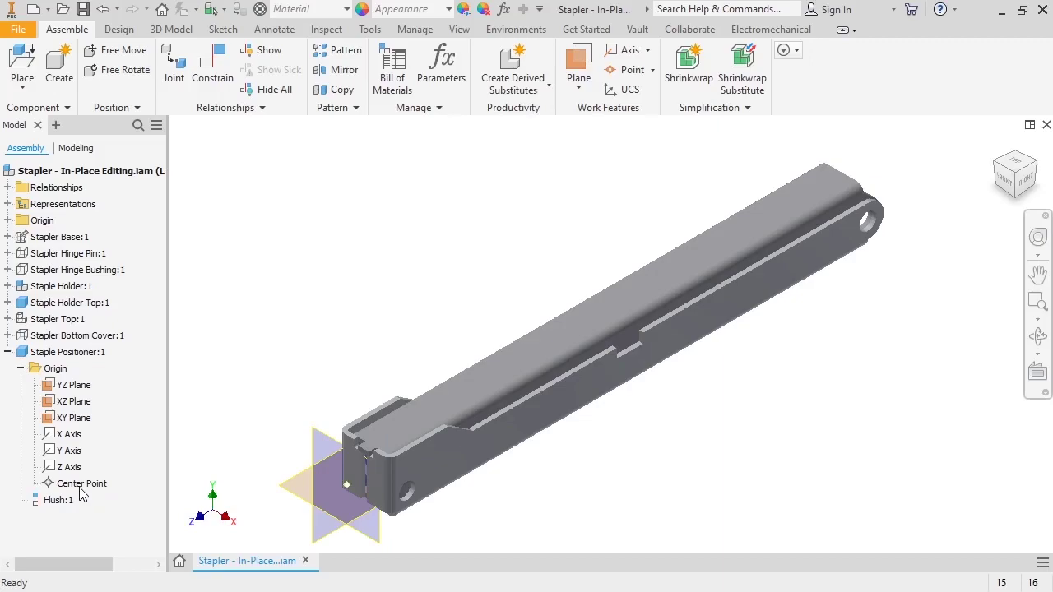
right_click(95, 306)
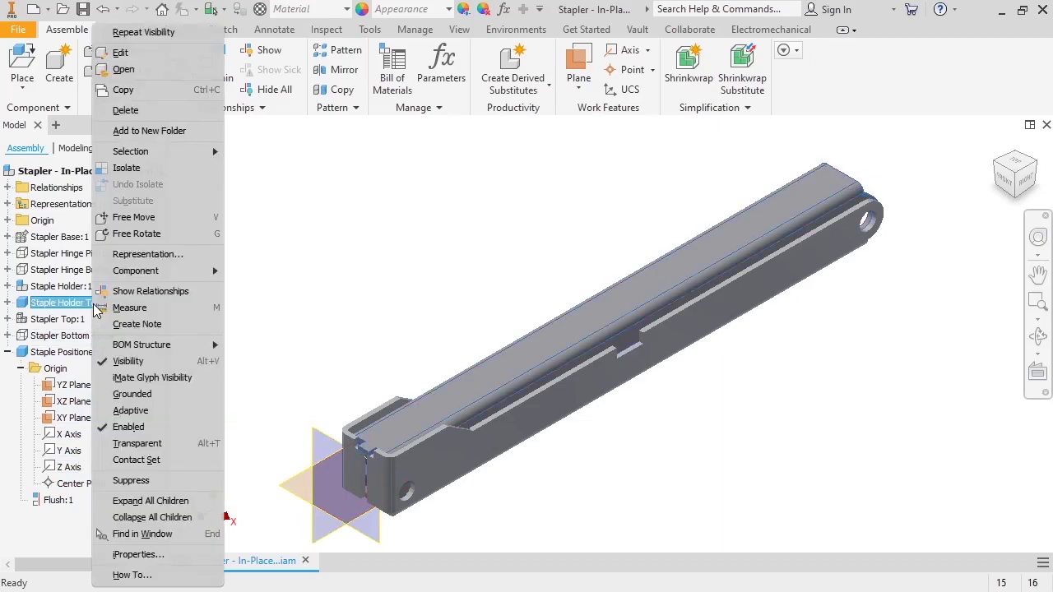
click(148, 362)
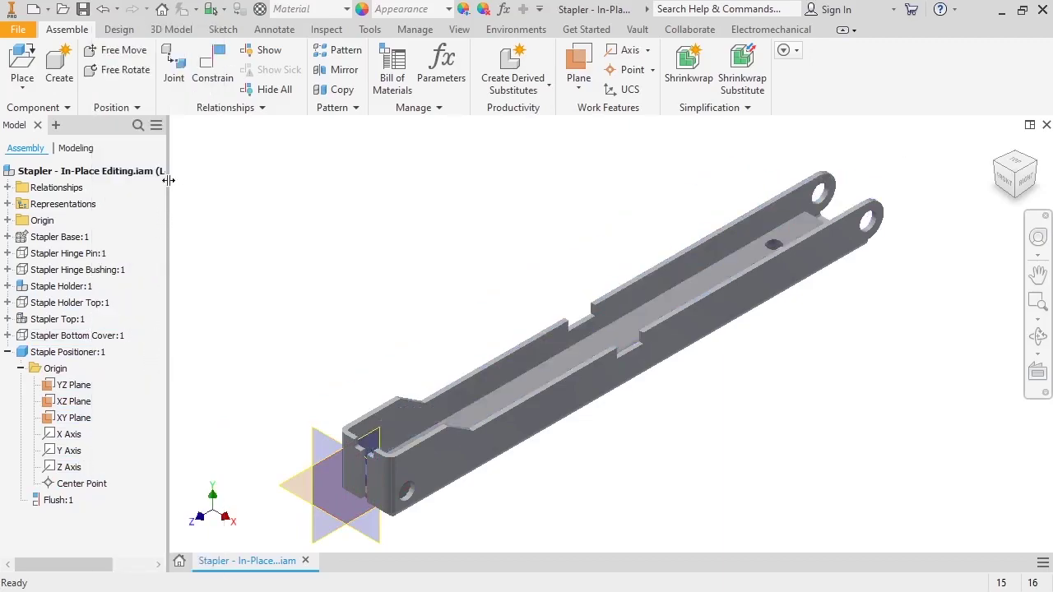
Mate the positioner's XZ plane to the holder's inner channel floor.
click(210, 87)
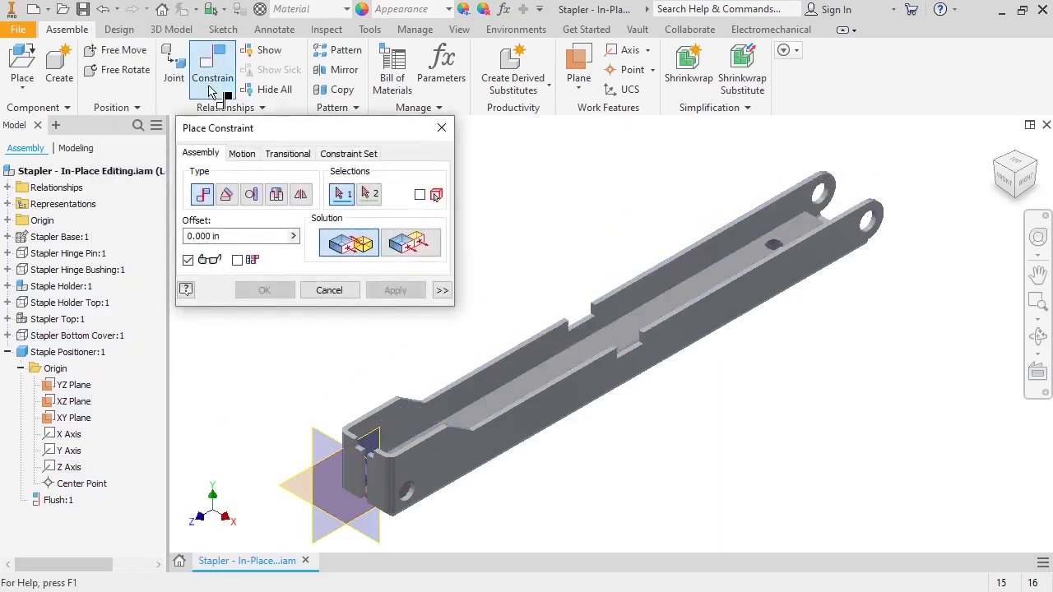
click(86, 402)
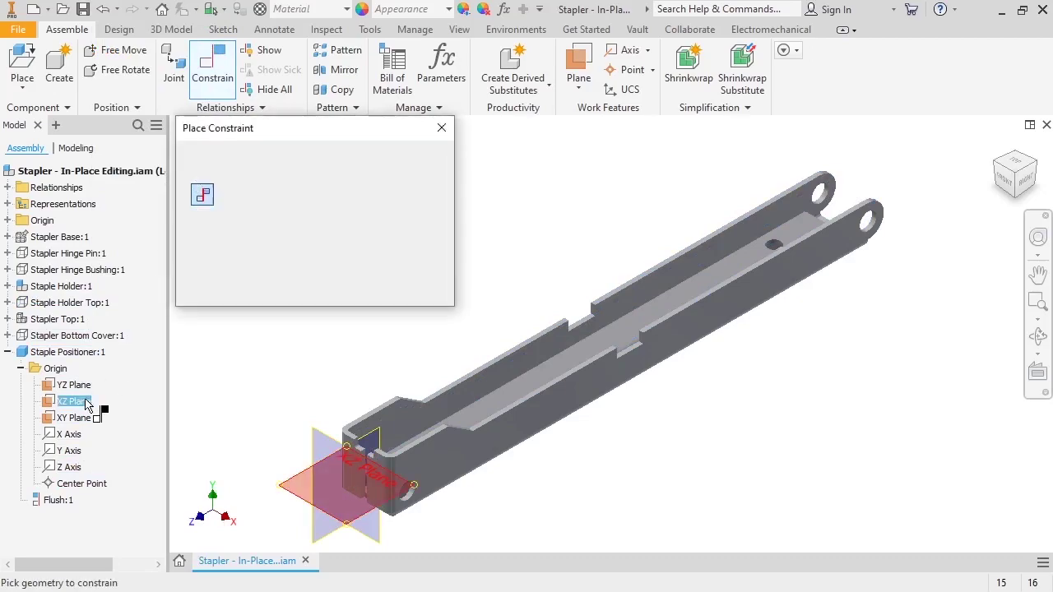
click(482, 411)
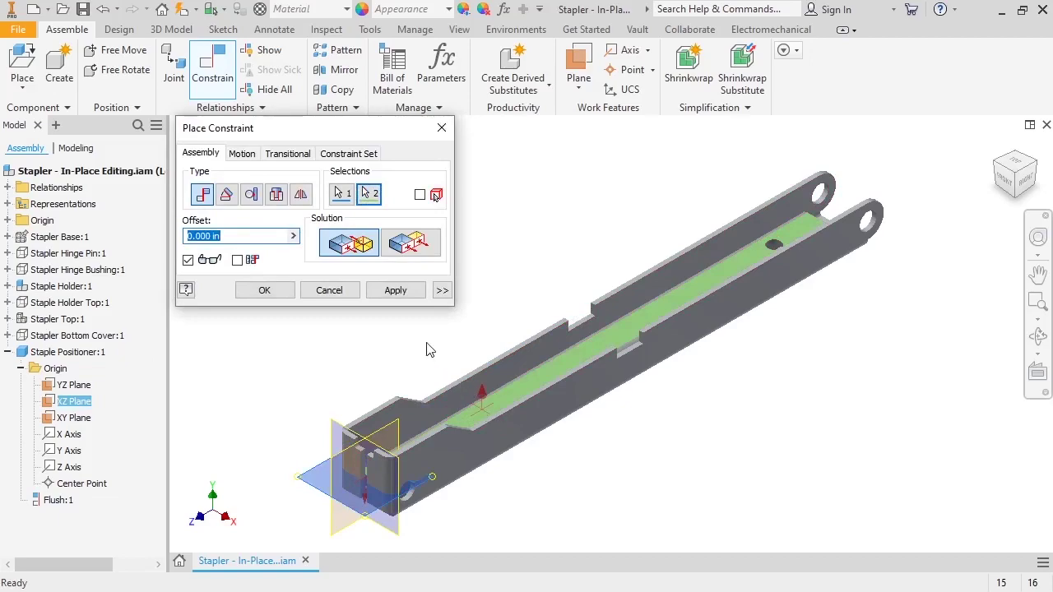
click(401, 294)
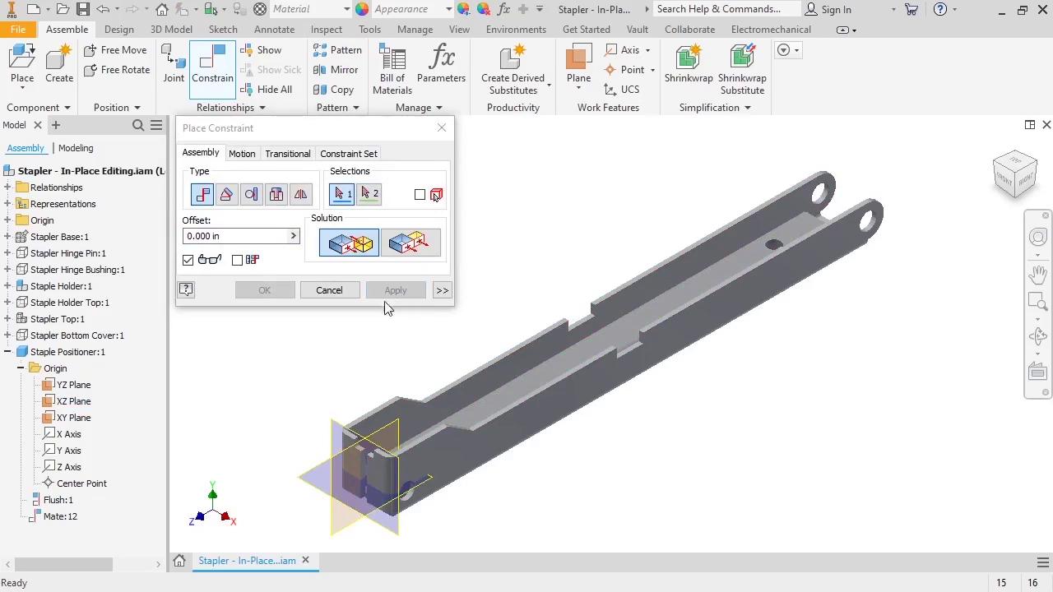
Make the positioner's YZ plane flush with the Staple Holder's YZ plane.
click(83, 386)
click(8, 286)
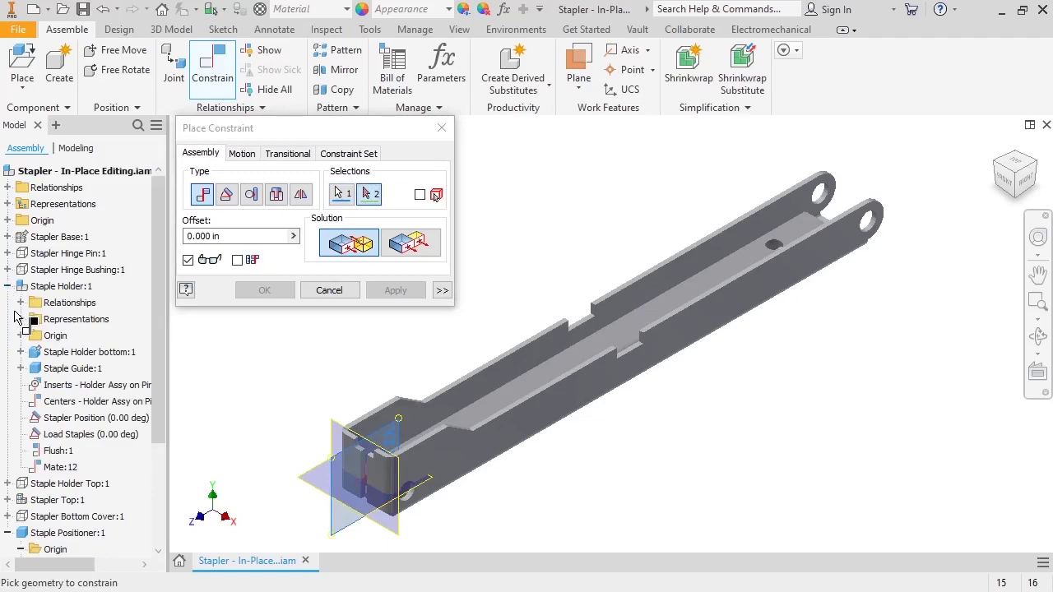
click(21, 336)
click(74, 353)
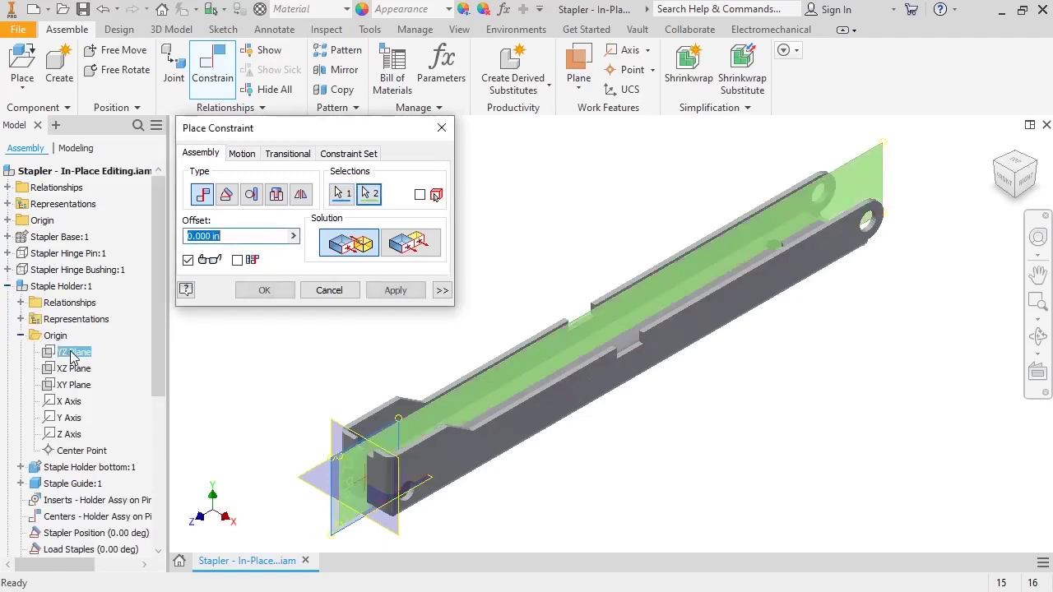
click(422, 247)
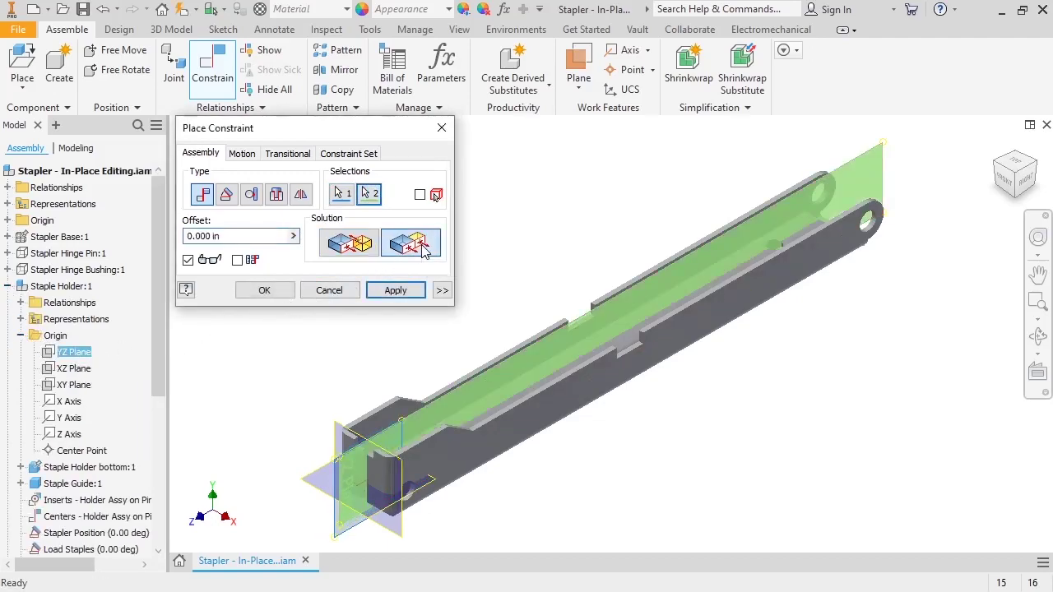
click(399, 292)
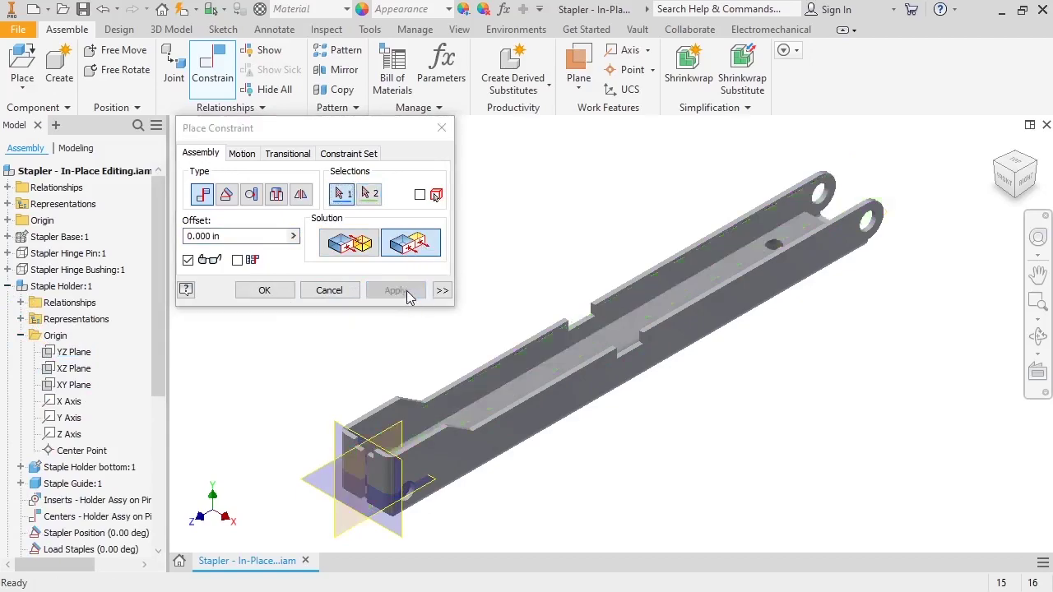
click(348, 294)
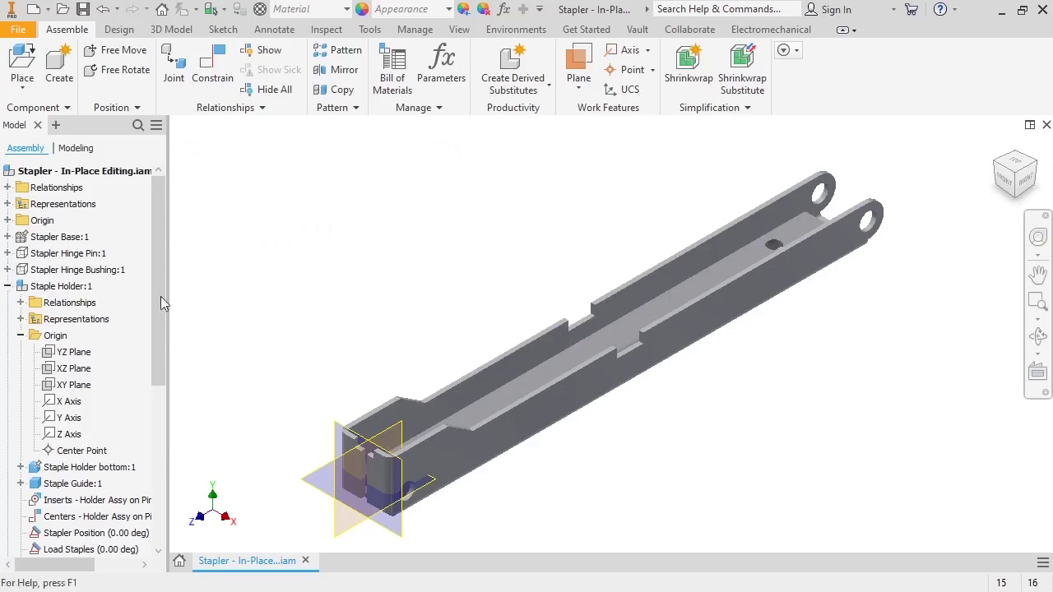
Hide the positioner's three origin planes and show Staple Holder Top again.
click(7, 285)
click(74, 385)
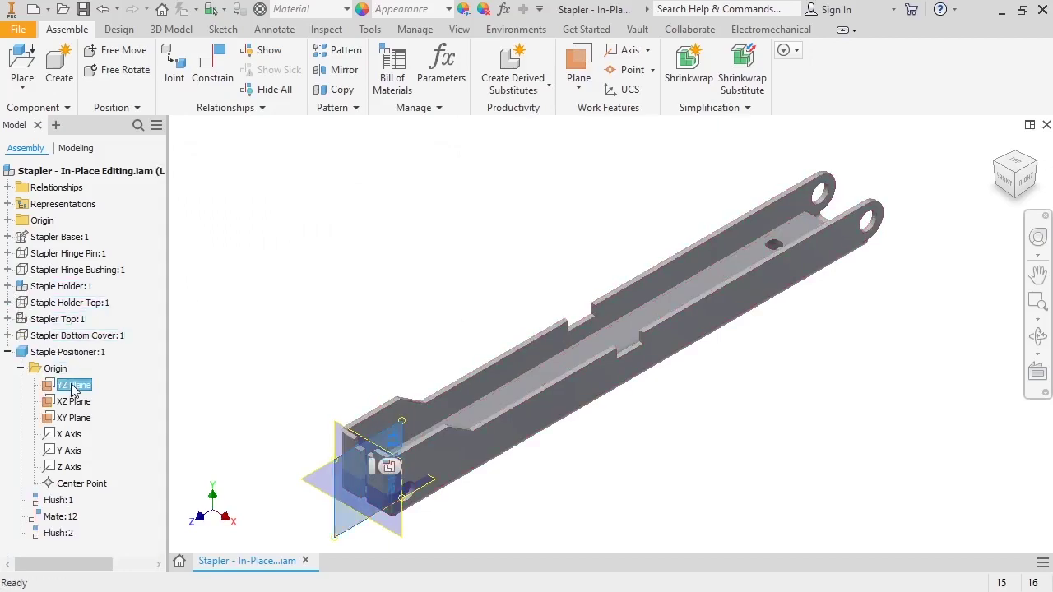
shift+click(73, 418)
right_click(74, 418)
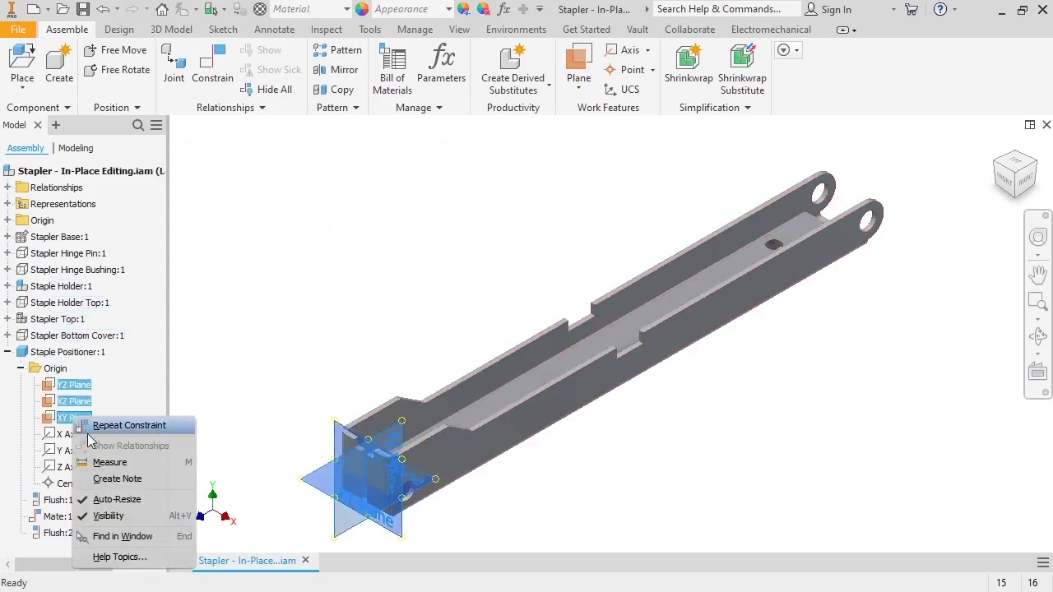
click(123, 515)
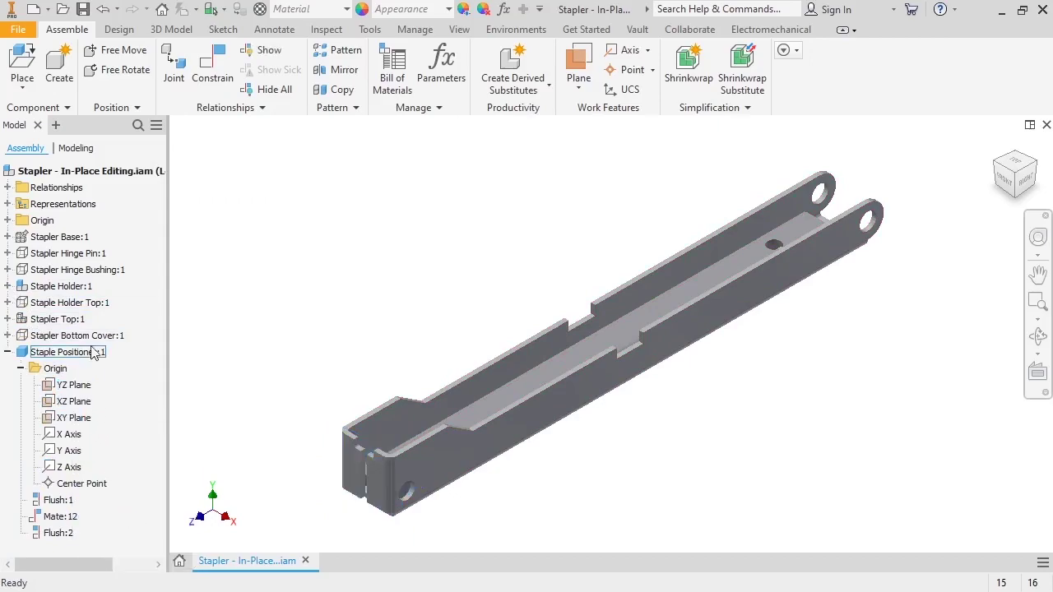
right_click(87, 303)
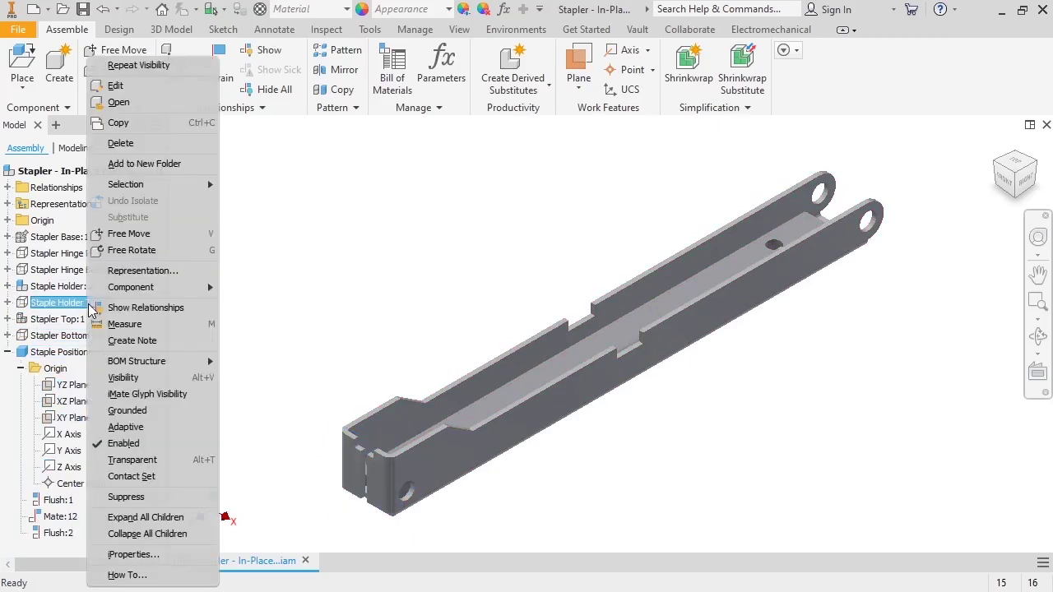
click(151, 376)
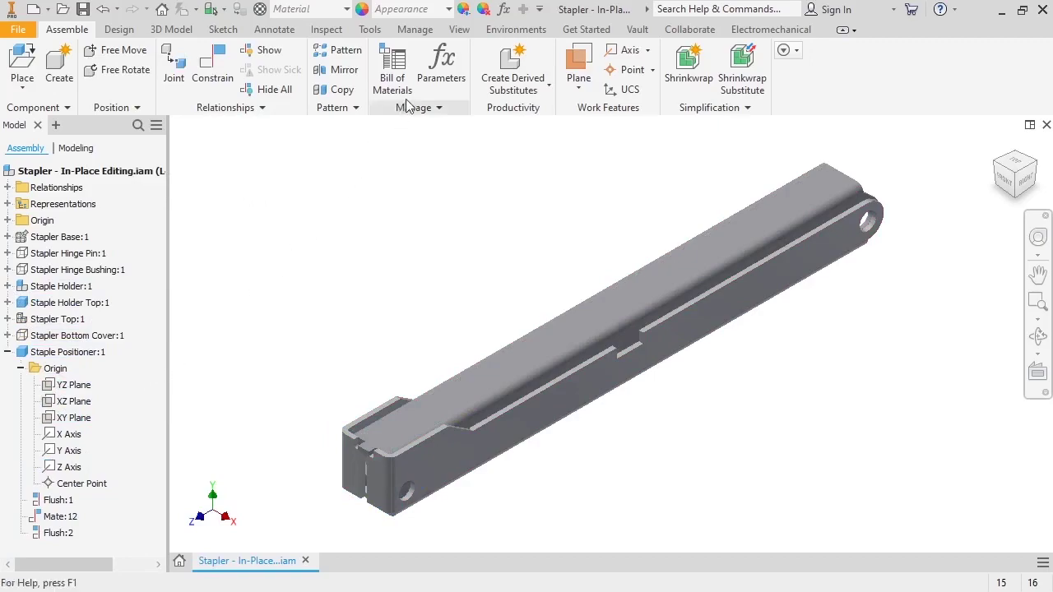
Create a half section view on the holder's end face offset to -0.5625 in.
click(457, 30)
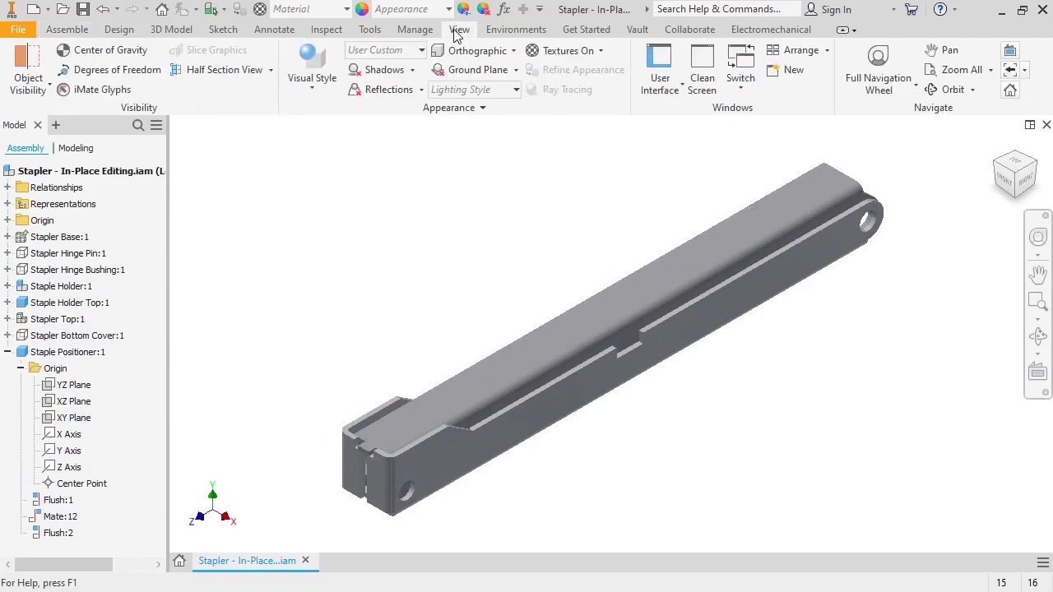
click(251, 75)
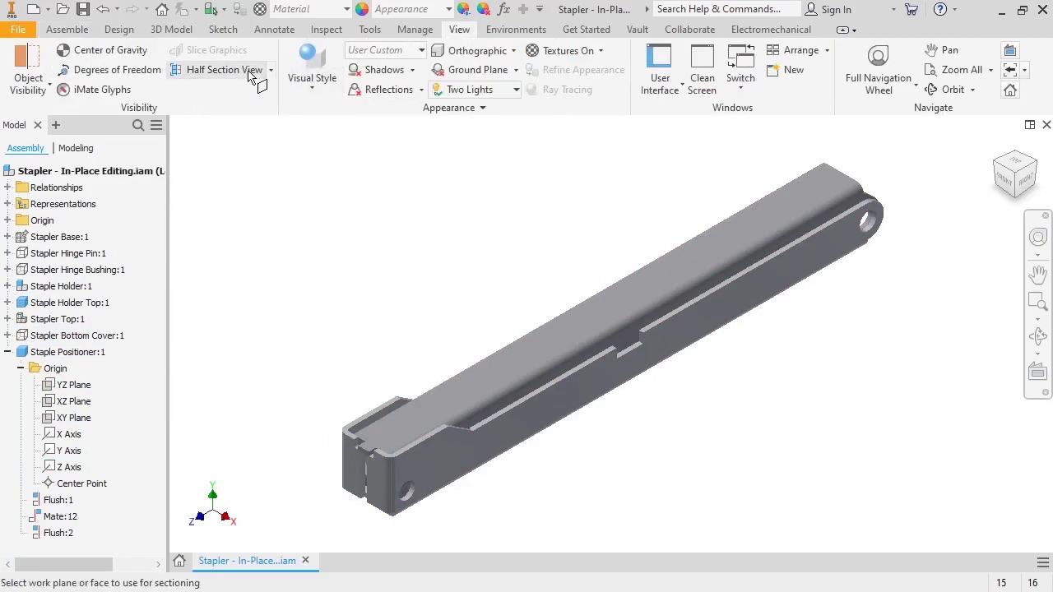
click(352, 479)
drag(341, 479, 386, 453)
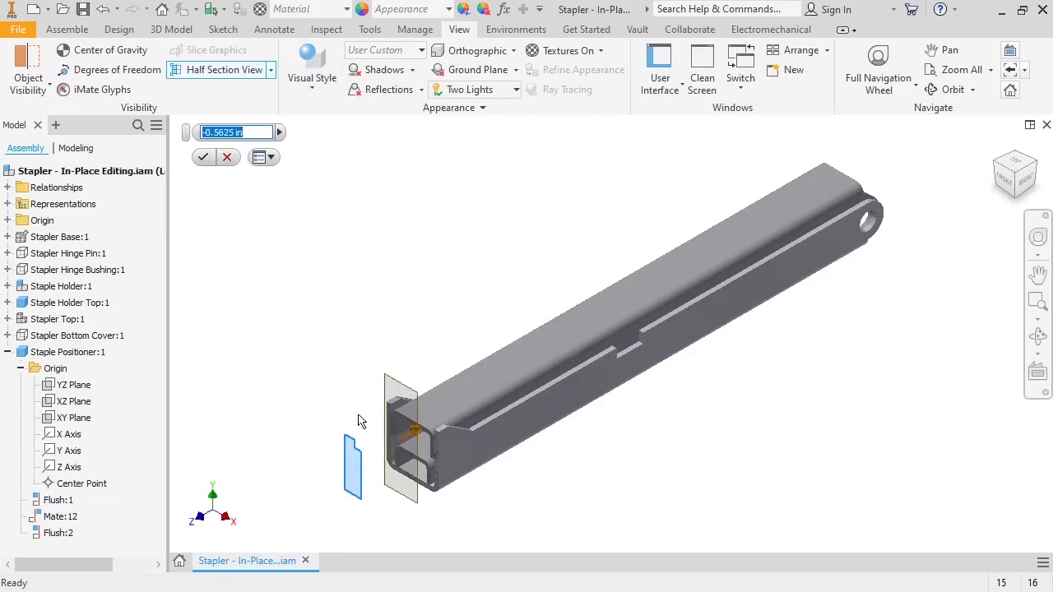
Flip the half section to keep the end slice and accept it.
right_click(313, 383)
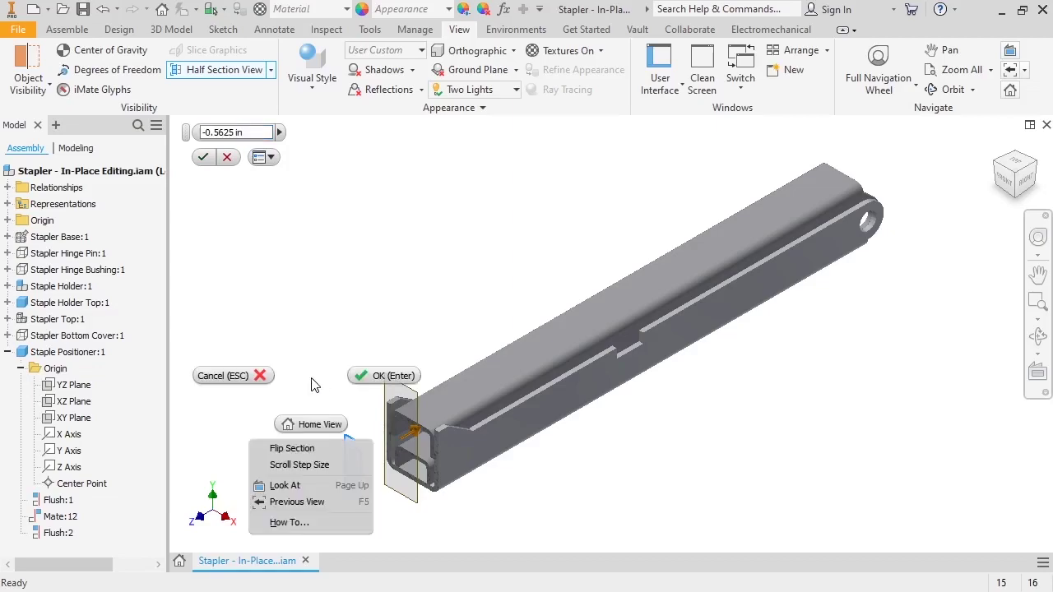
click(321, 453)
right_click(324, 421)
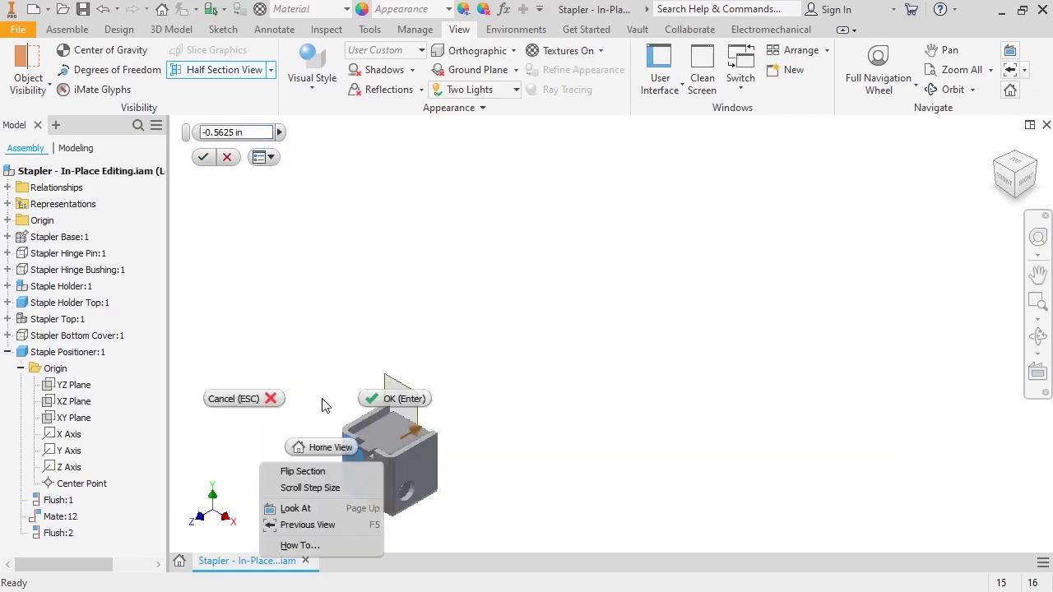
click(372, 403)
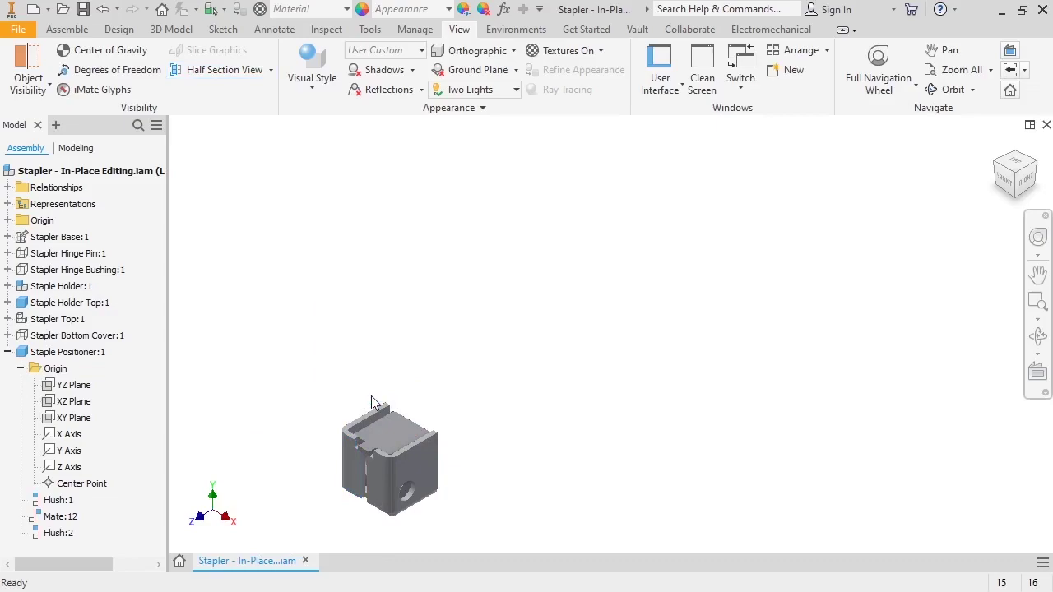
View the holder from the Back and zoom to fit the window.
click(1023, 180)
click(1036, 174)
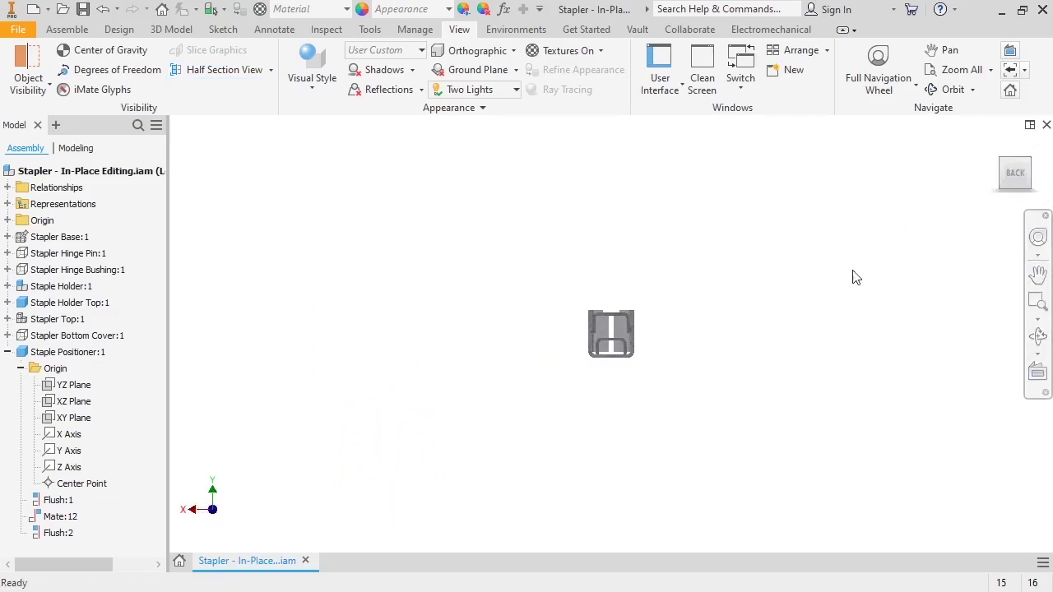
key(Home)
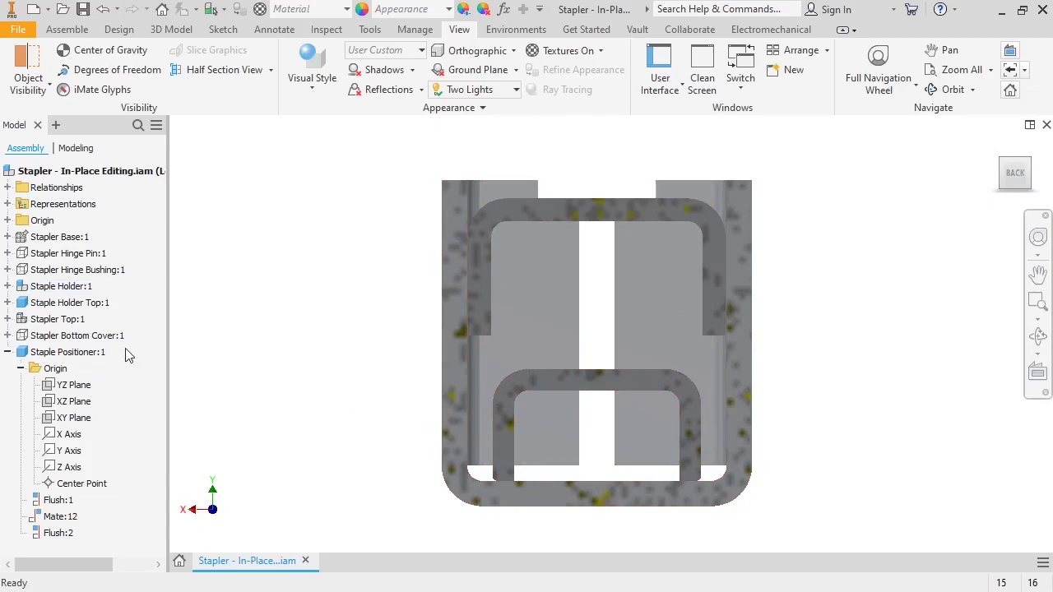
Edit Staple Positioner:1, sketch on its XY plane, and project its X and Y axes.
double_click(94, 353)
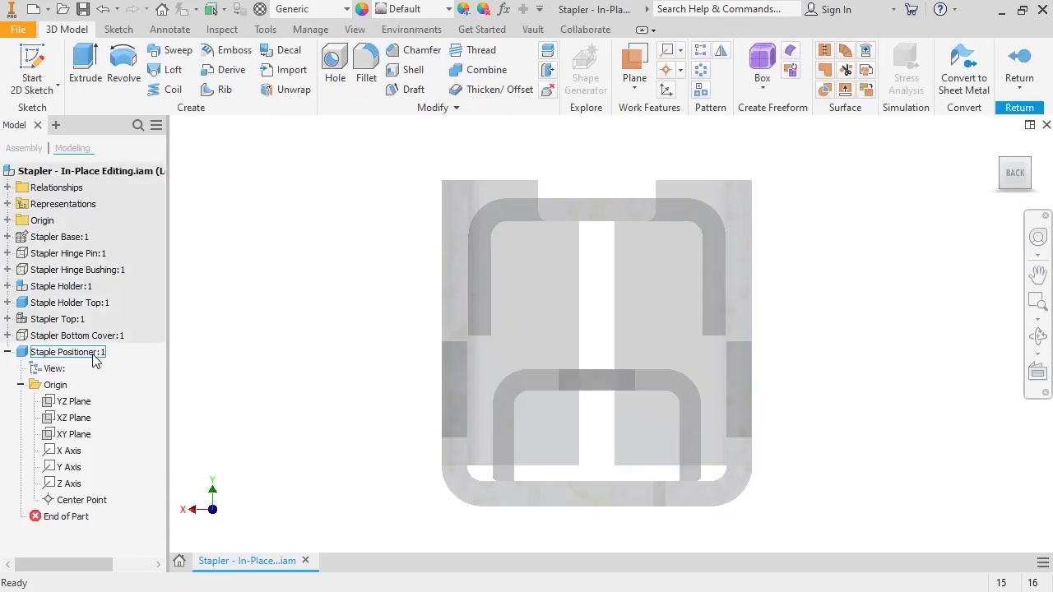
click(76, 436)
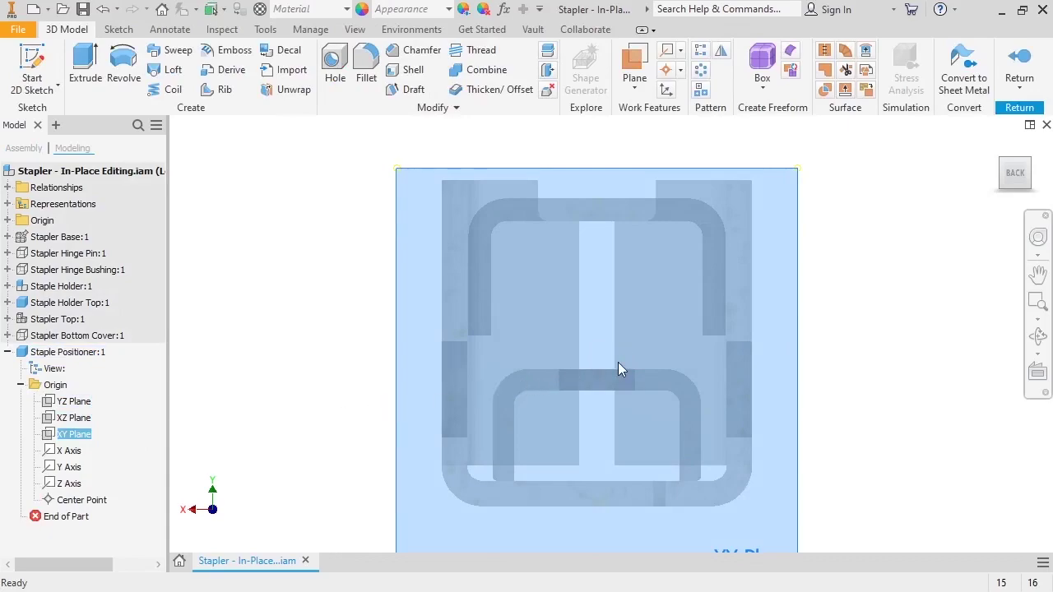
click(618, 360)
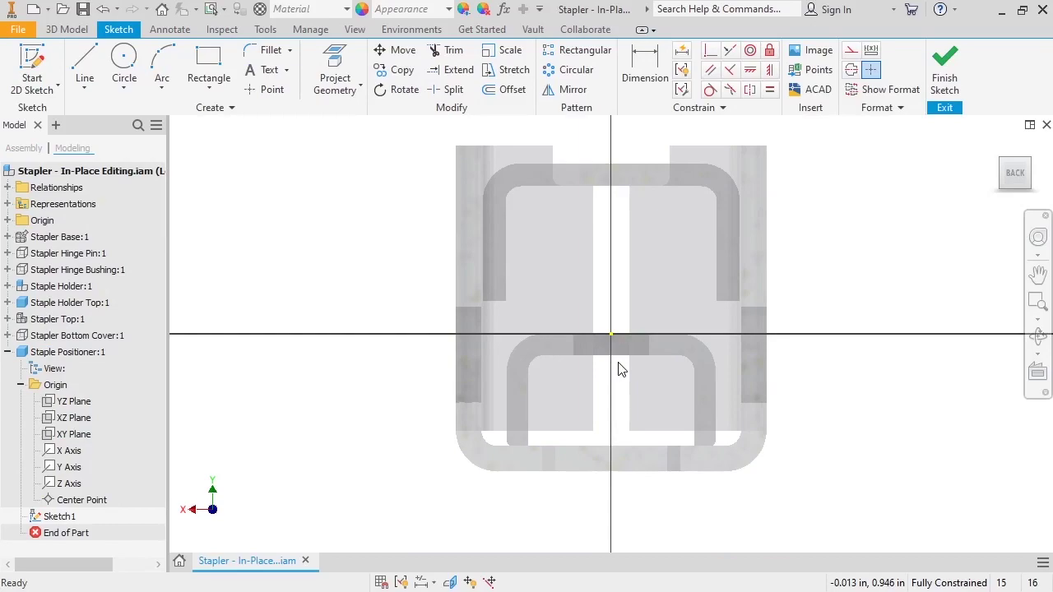
click(348, 65)
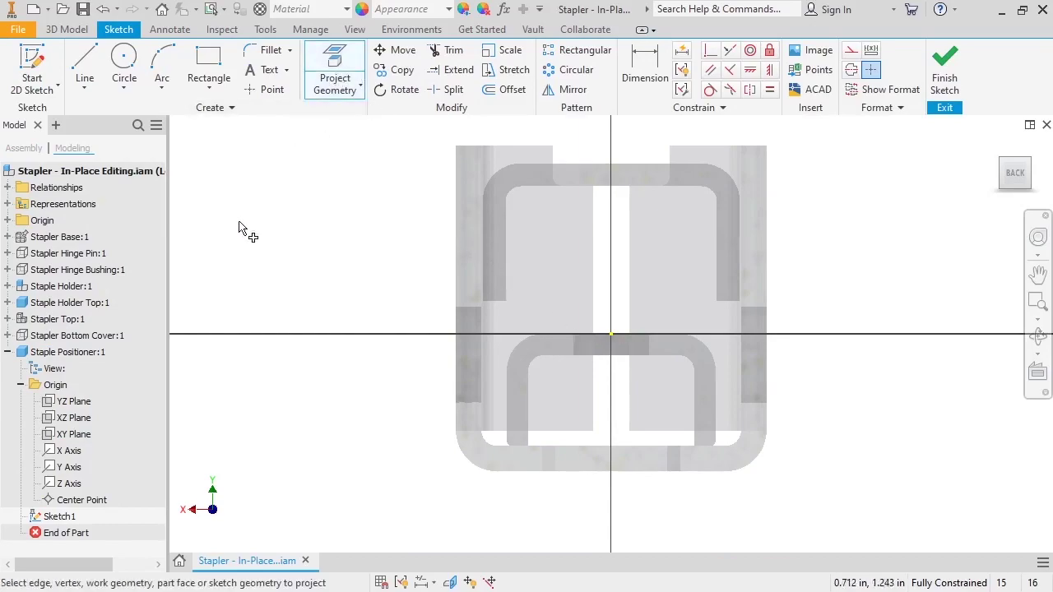
click(76, 454)
click(72, 469)
key(Escape)
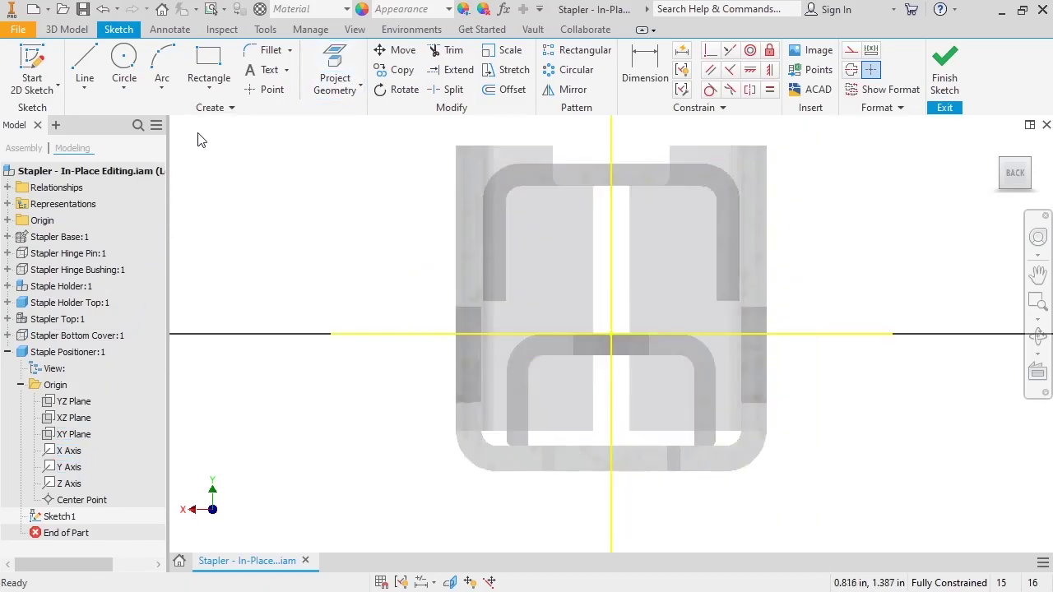
Draw an inner and a larger outer rectangle, then trim the bottom edges between the walls.
click(211, 63)
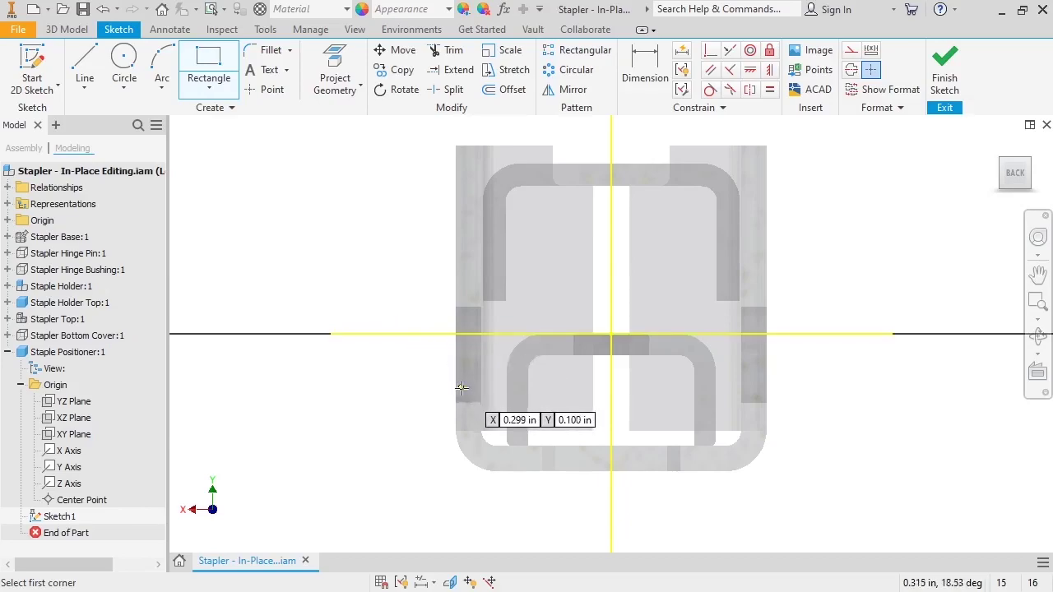
click(502, 448)
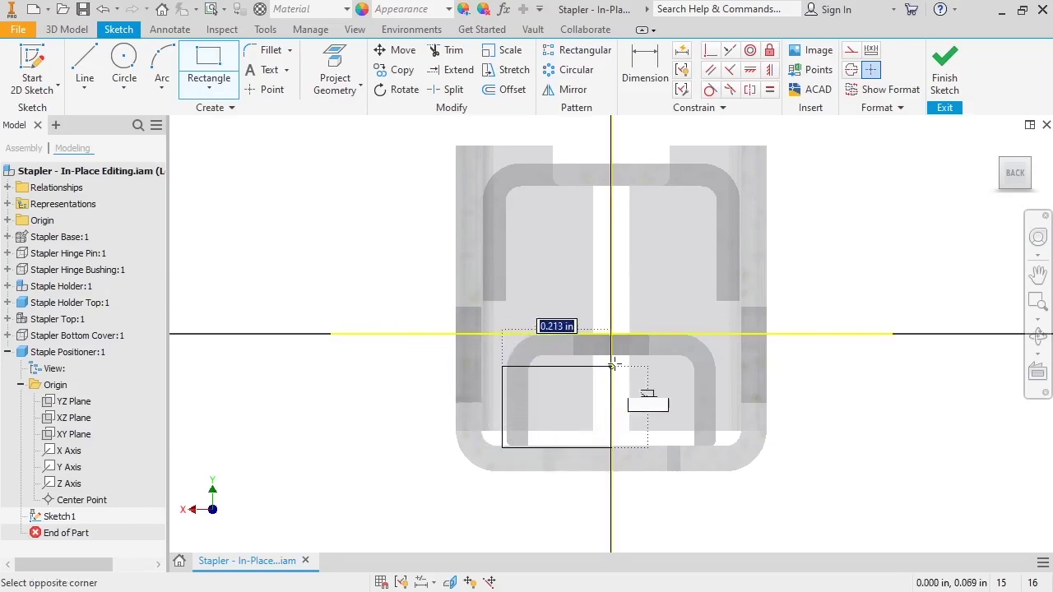
click(723, 335)
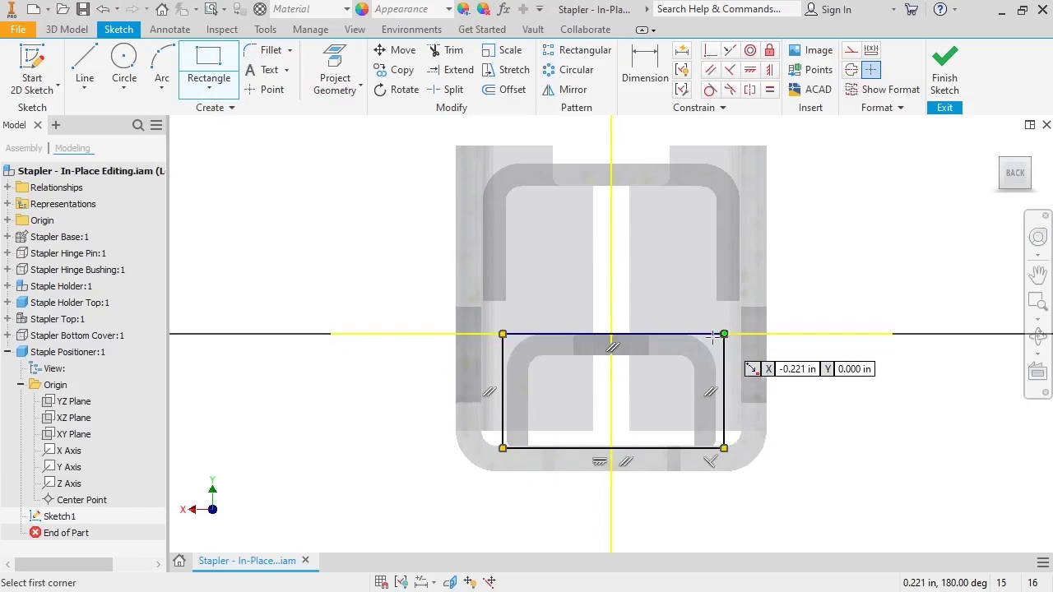
click(486, 446)
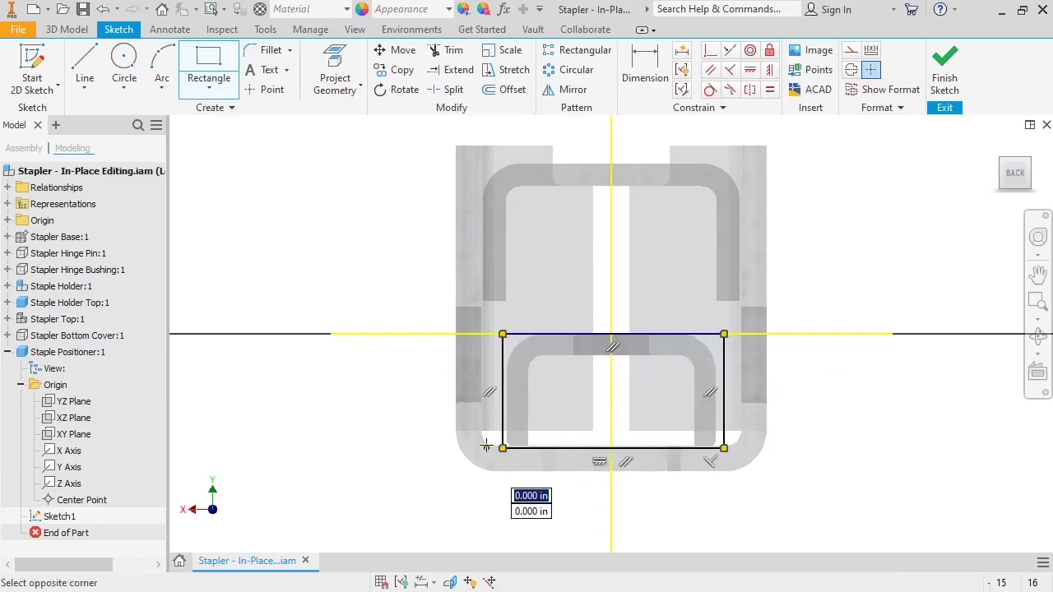
click(741, 317)
key(Escape)
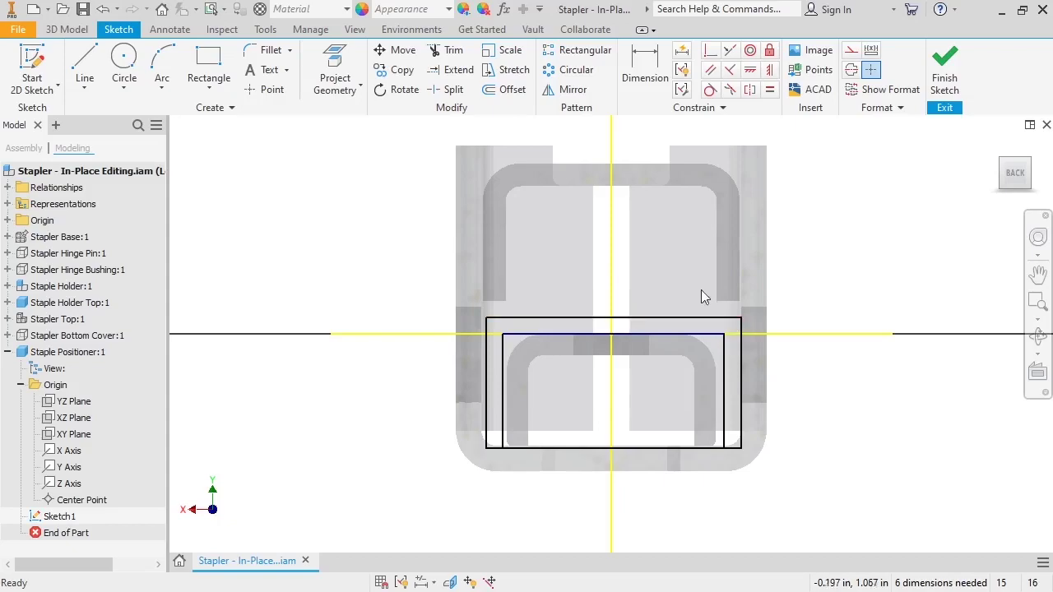
click(448, 50)
mouse_move(539, 448)
mouse_down()
mouse_move(557, 439)
mouse_move(576, 454)
mouse_move(660, 453)
mouse_move(657, 463)
mouse_up()
Dimension the profile height to 0.22 in and the left wall thickness to 0.03 in.
key(Escape)
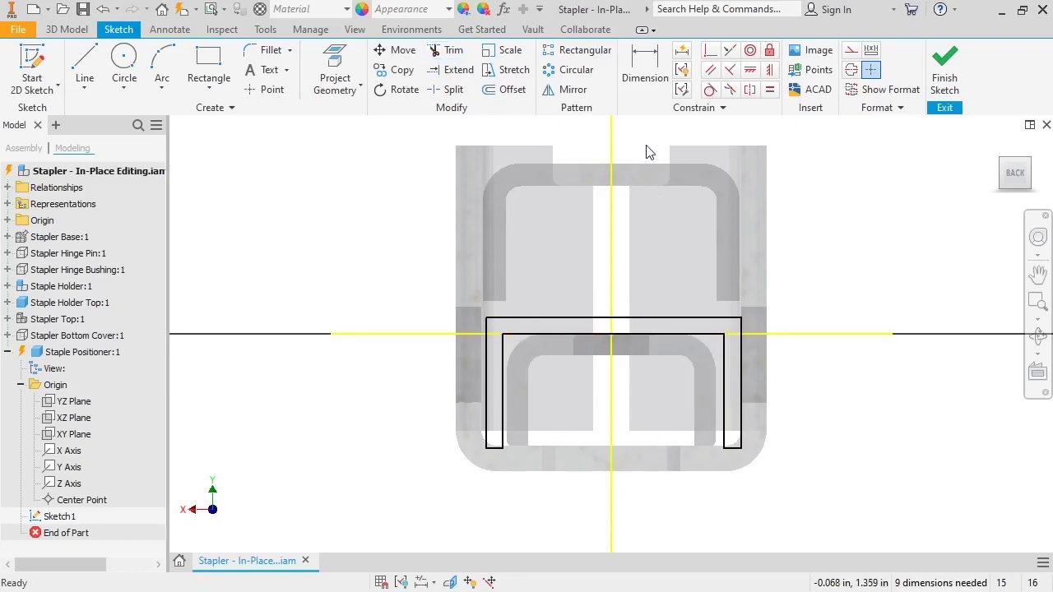
click(645, 78)
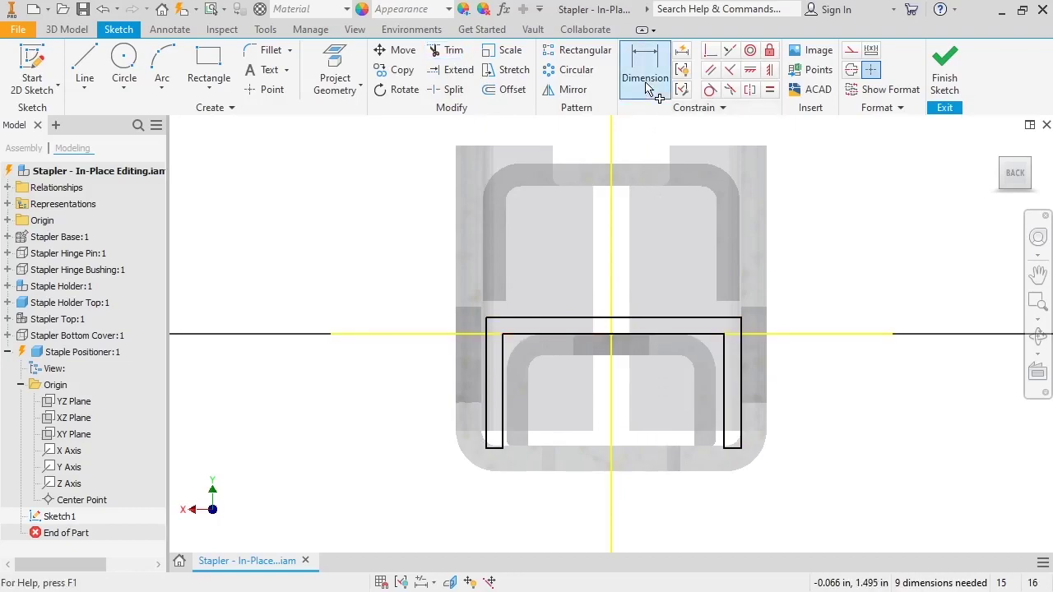
click(545, 319)
click(495, 448)
click(418, 398)
text(.22)
key(Return)
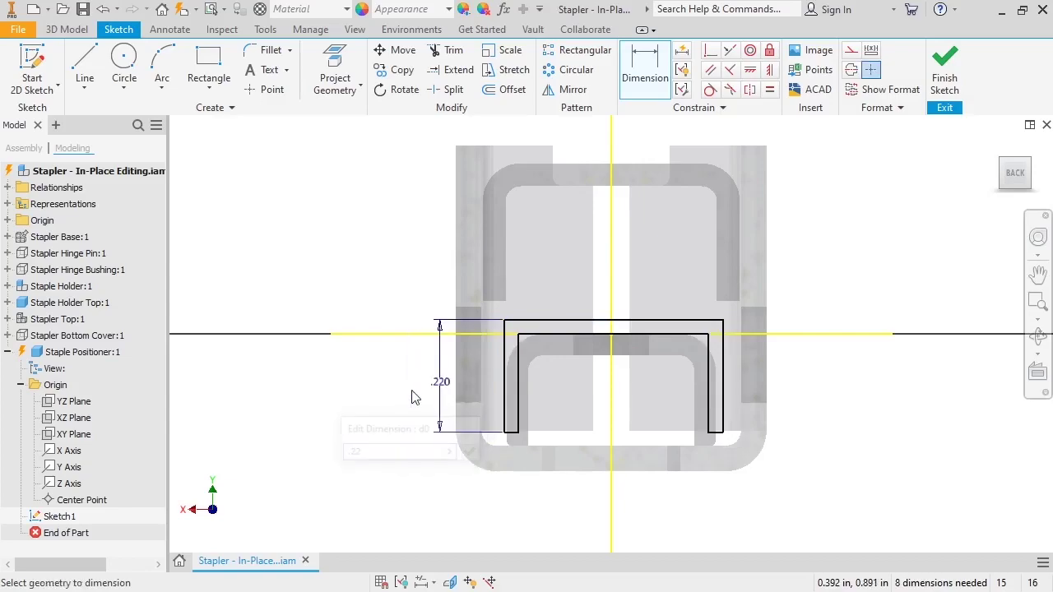
click(504, 392)
click(519, 416)
click(517, 465)
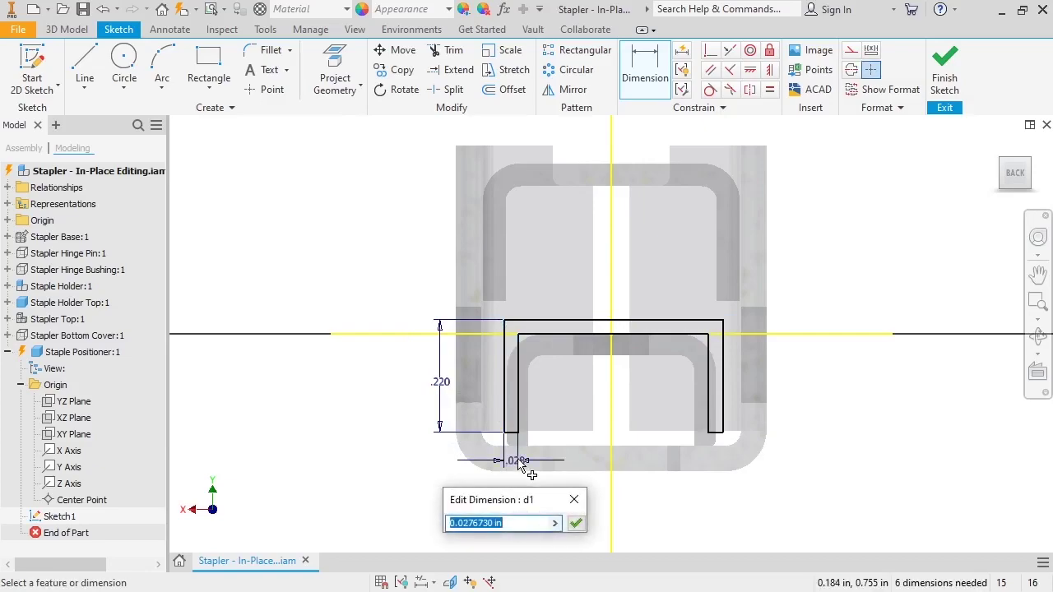
text(.03)
key(Return)
Dimension the inner width to 0.42 in and the top thickness to 0.03 in.
click(518, 411)
click(708, 425)
click(600, 458)
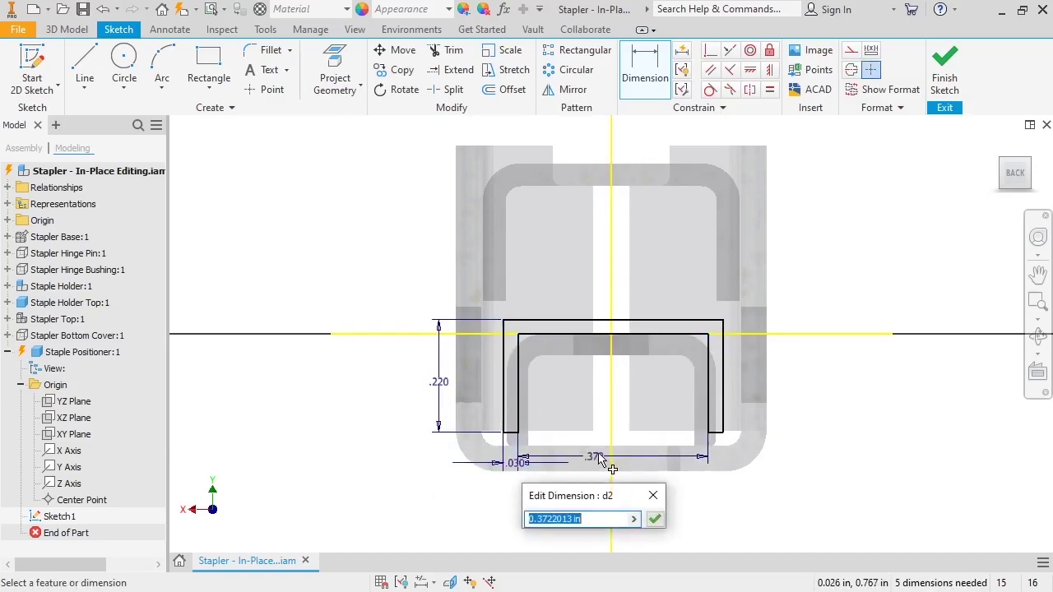
text(.42)
key(Return)
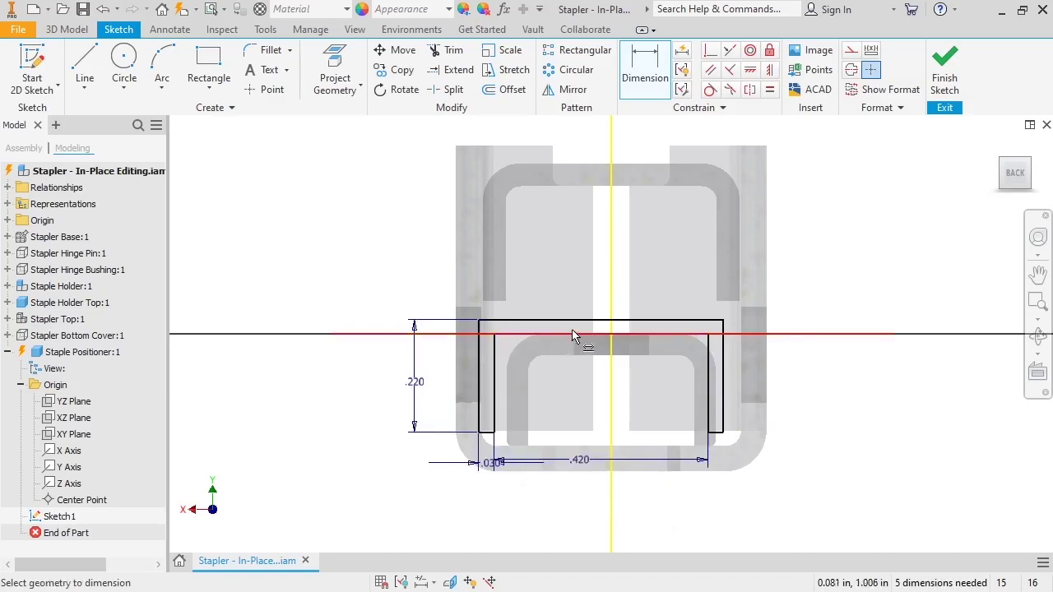
click(576, 322)
click(576, 334)
click(396, 329)
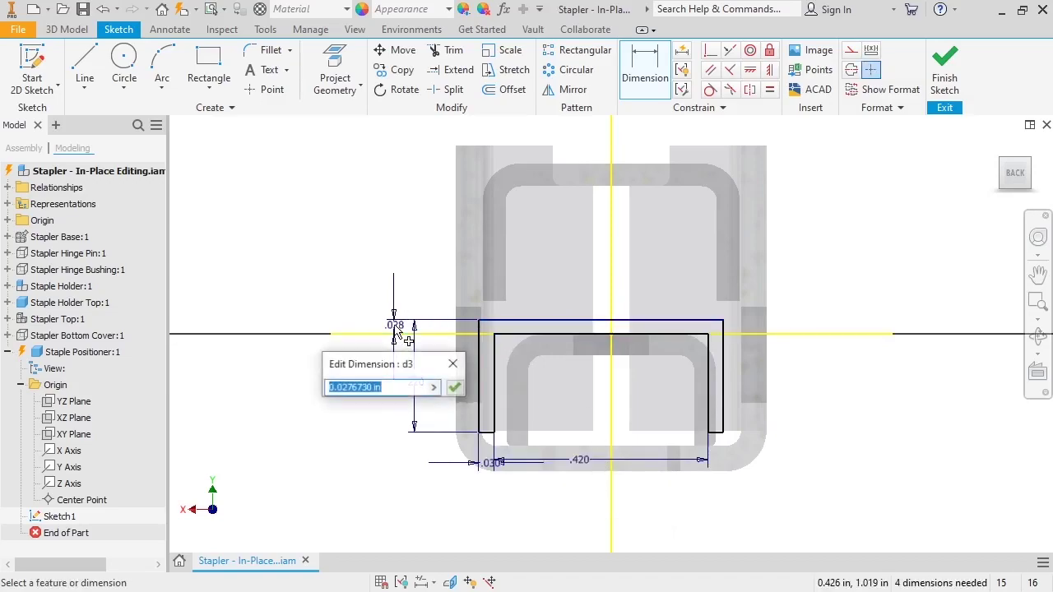
text(.03)
key(Return)
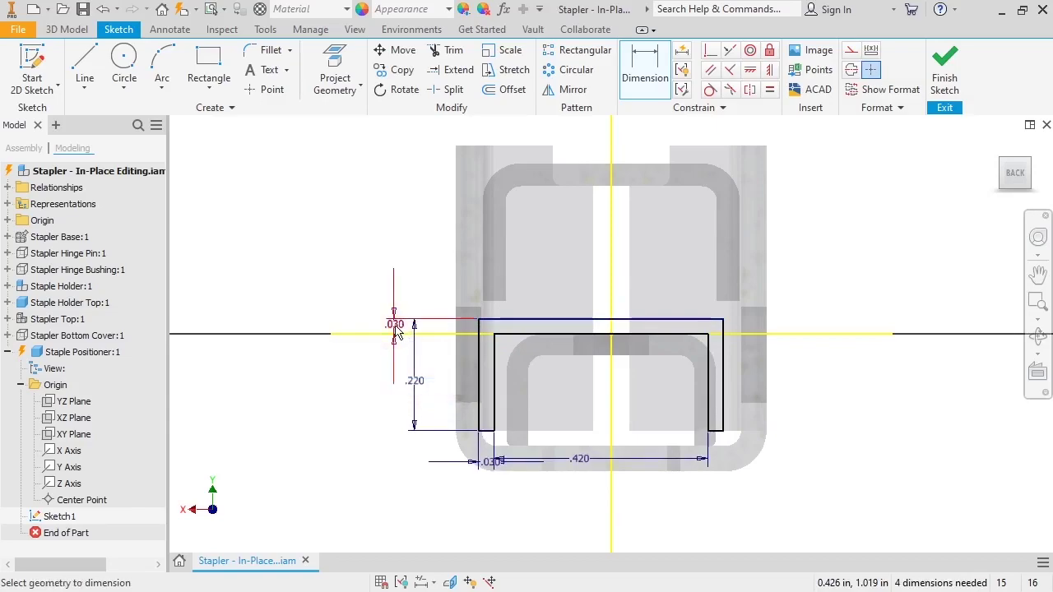
key(Escape)
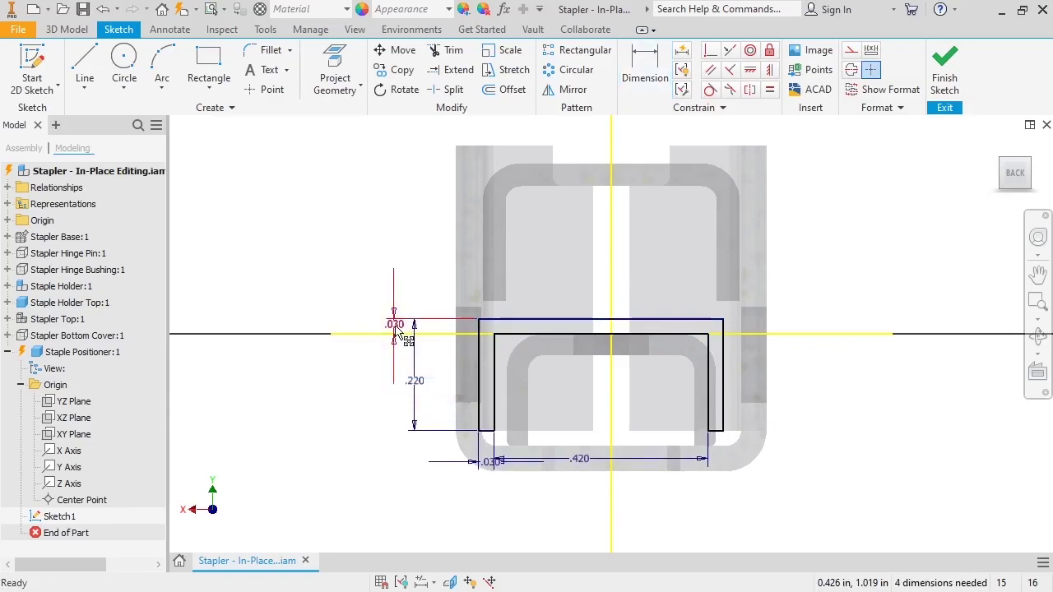
Centre the U profile by making the top line's midpoint coincident with the vertical axis.
click(708, 50)
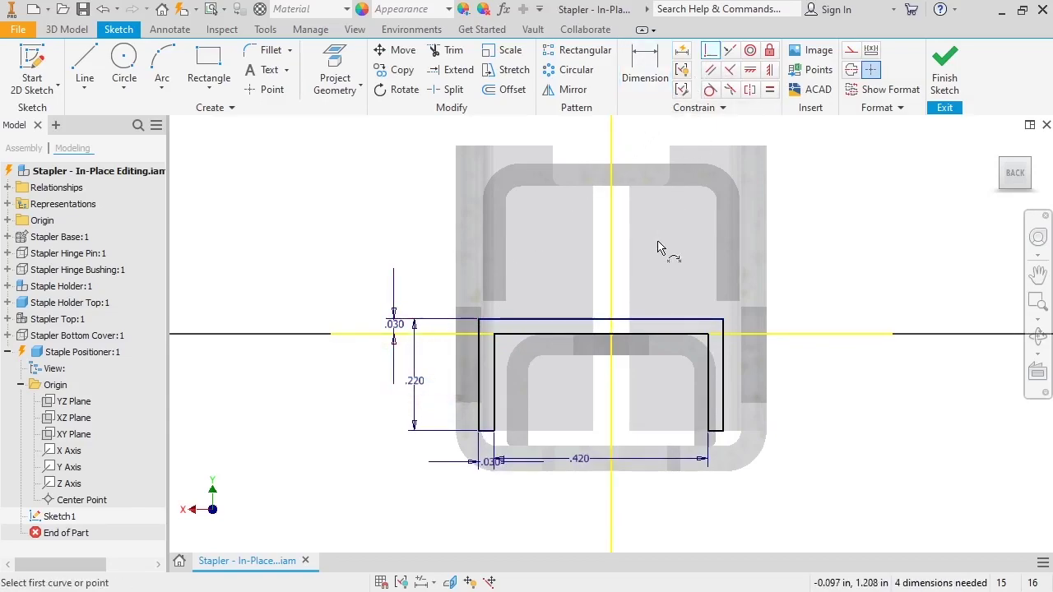
click(603, 318)
click(610, 306)
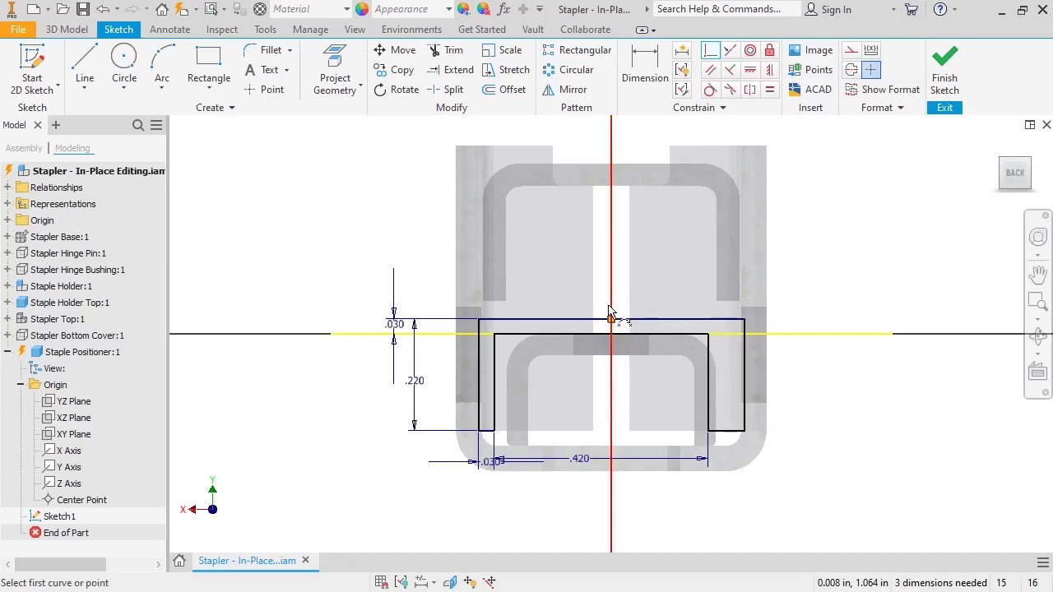
click(608, 313)
click(604, 335)
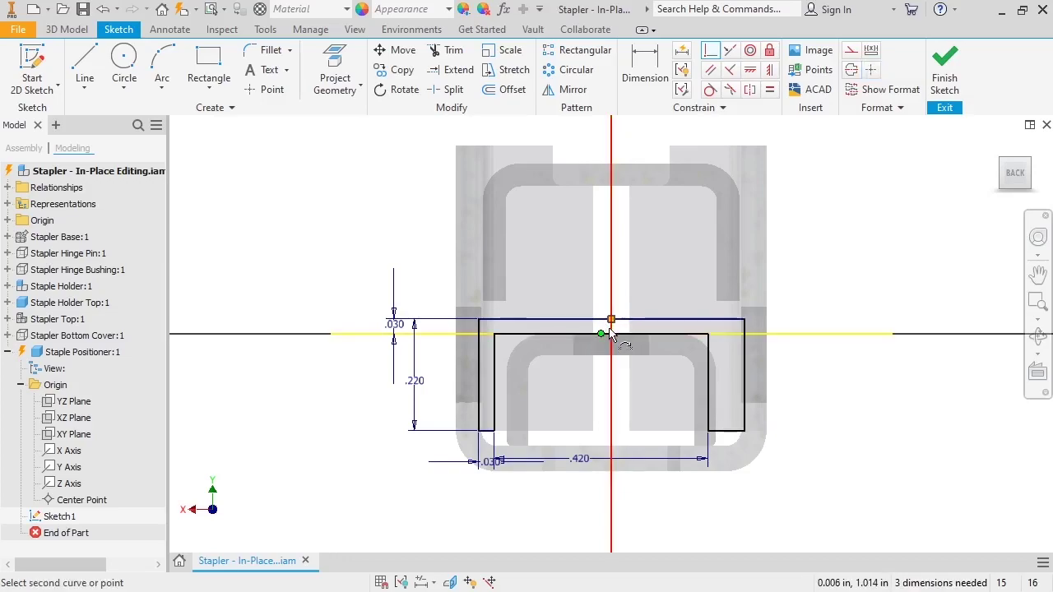
Make the left and right walls equal, then constrain the top line to fully define the sketch.
click(772, 90)
click(735, 365)
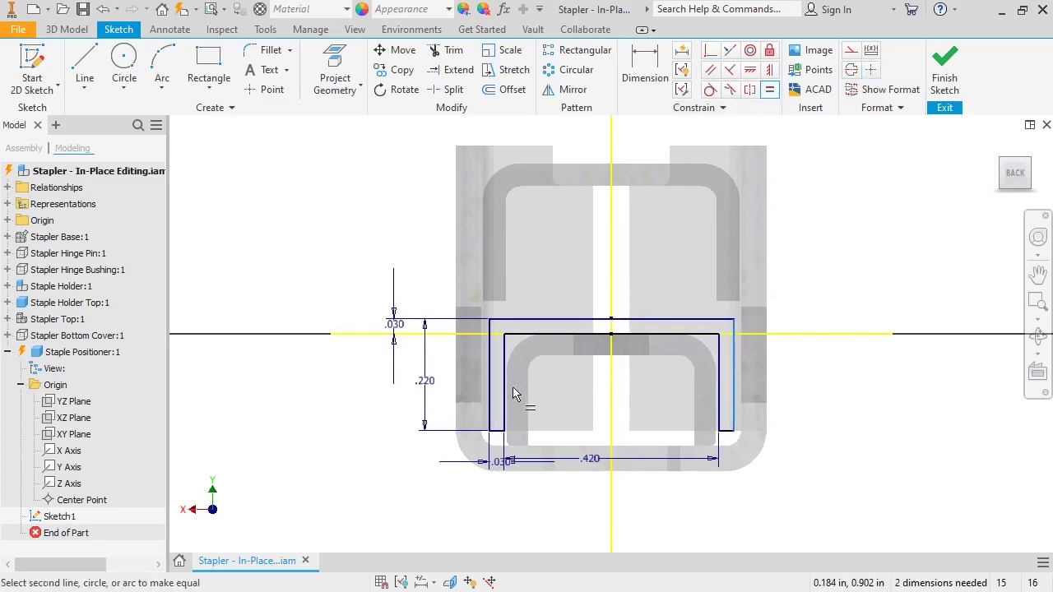
click(512, 394)
key(Escape)
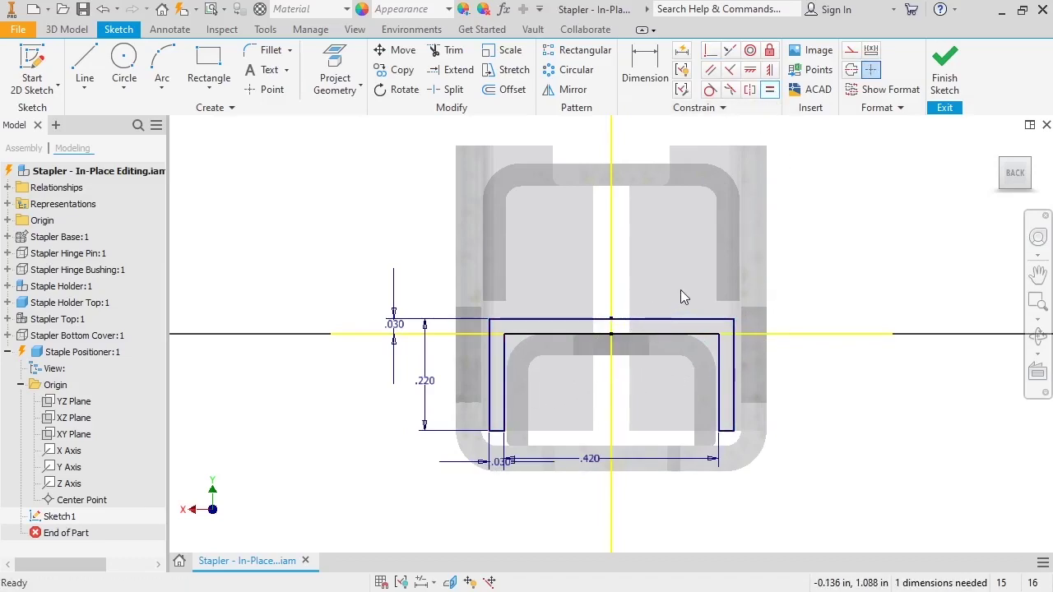
drag(682, 291, 639, 357)
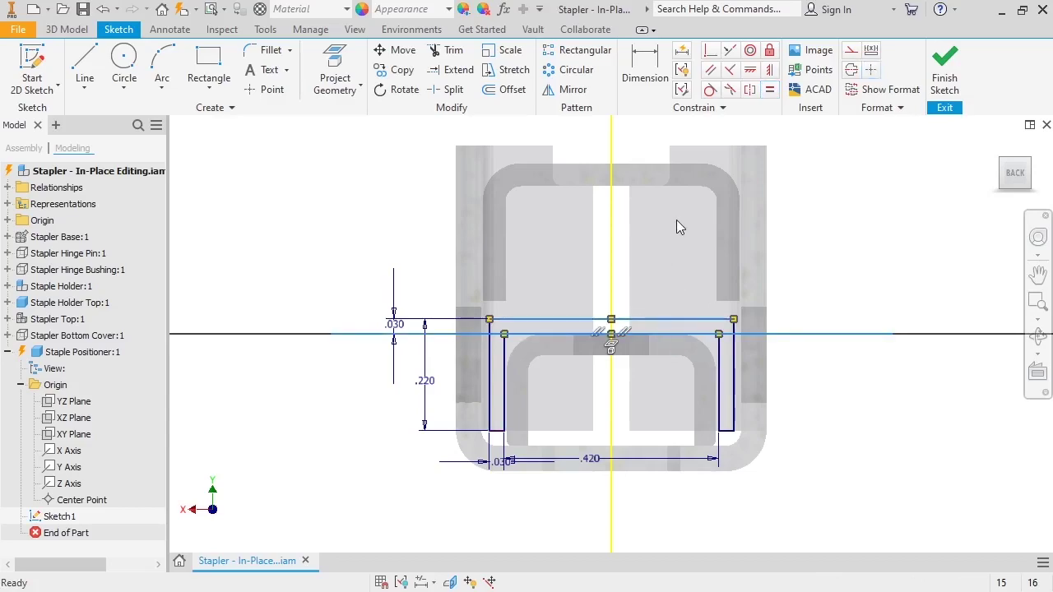
click(721, 83)
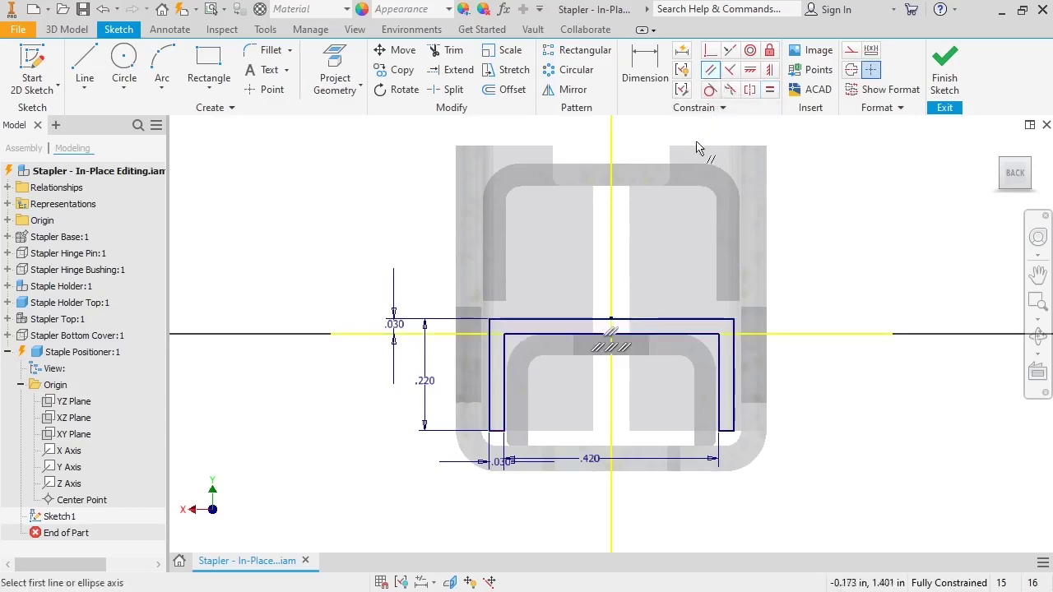
key(Escape)
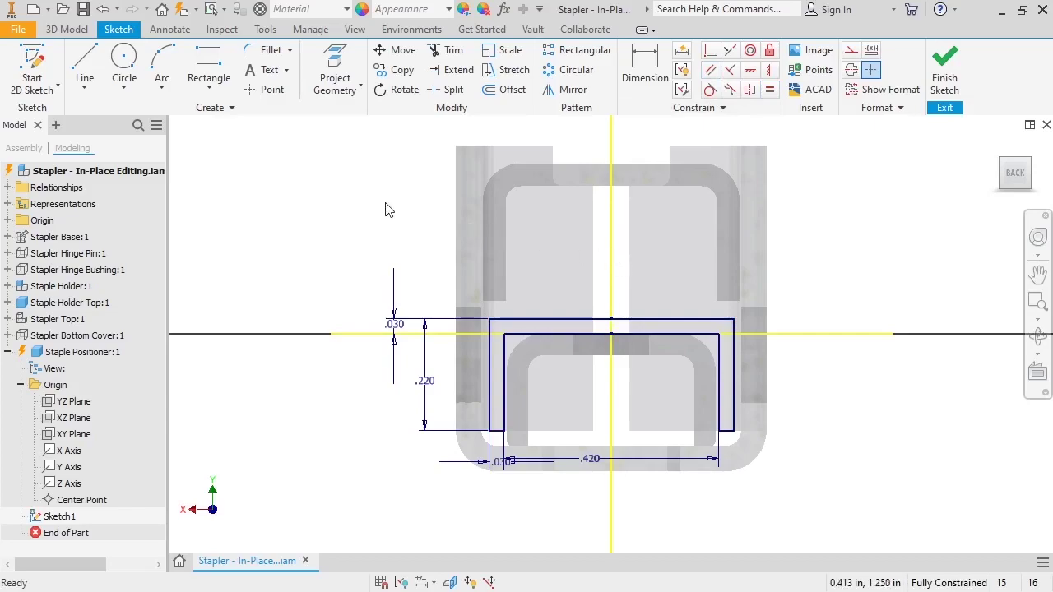
Extrude the U-shaped profile regions 1 in, checking the preview from an isometric view.
click(78, 31)
click(98, 89)
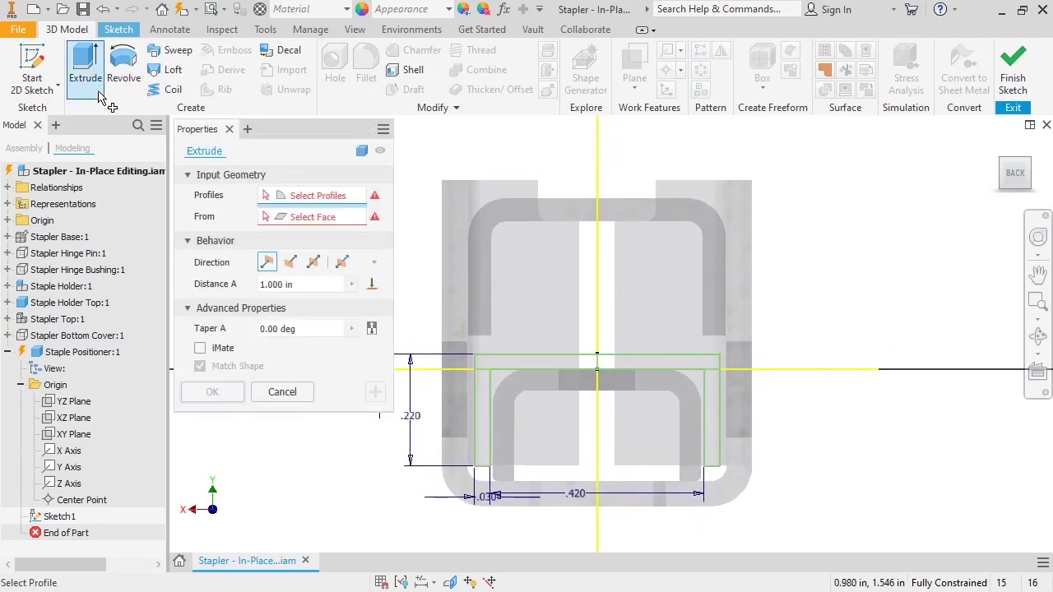
click(510, 360)
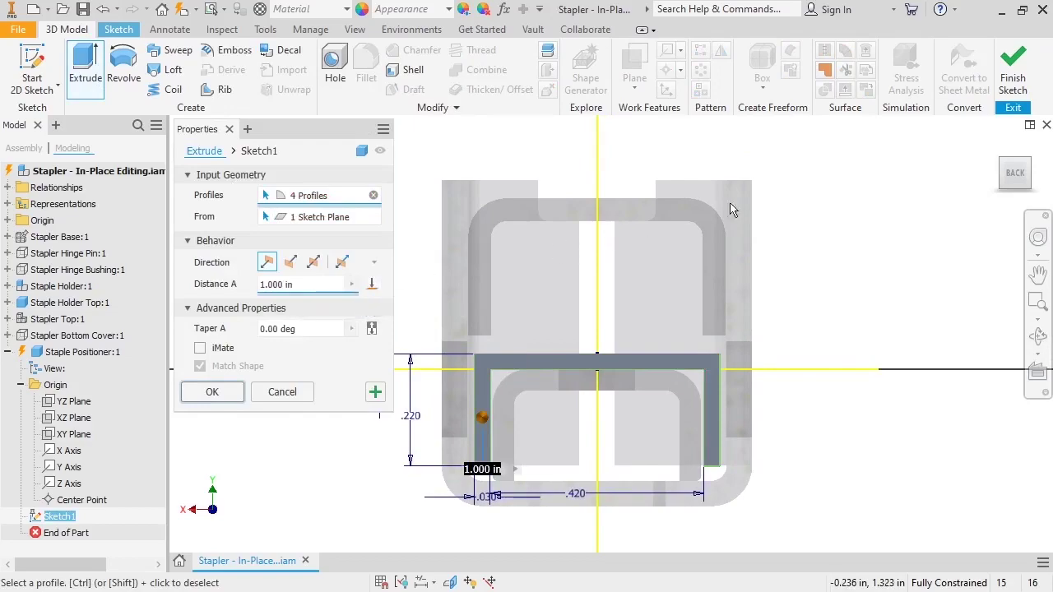
click(995, 149)
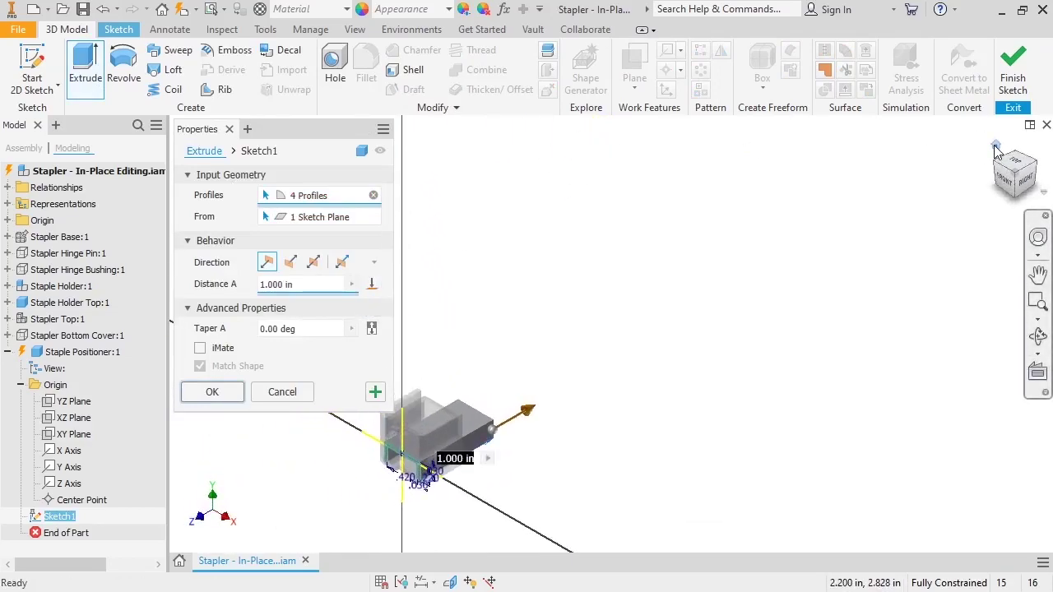
key(F2)
drag(591, 453, 738, 360)
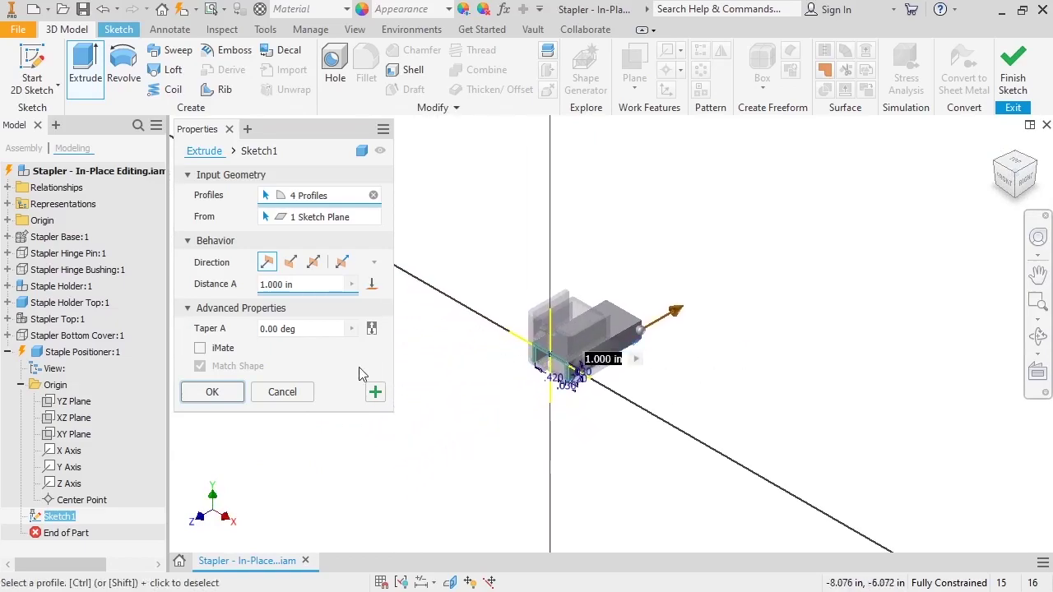
click(219, 393)
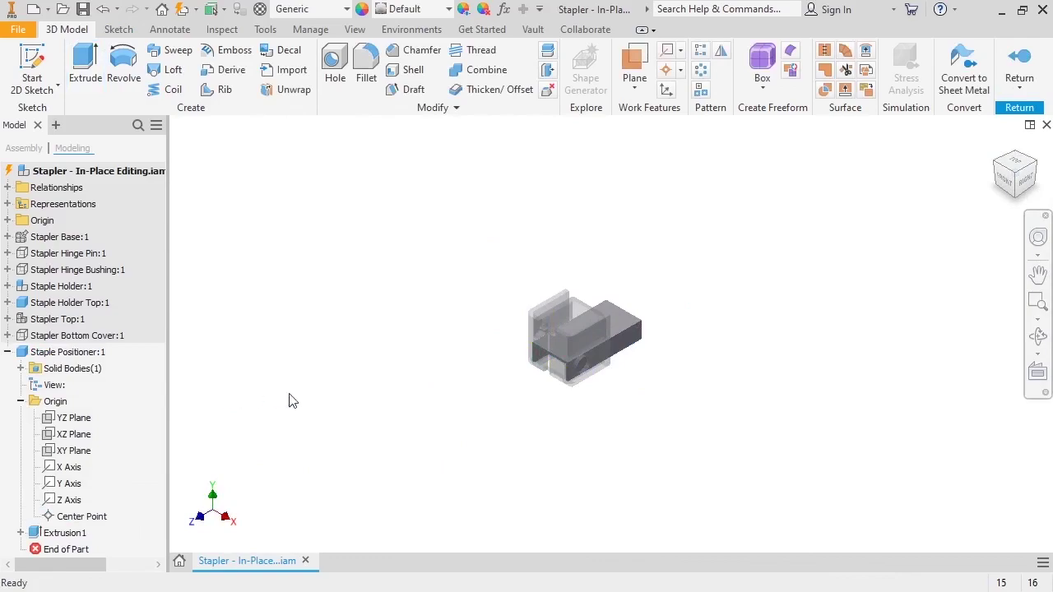